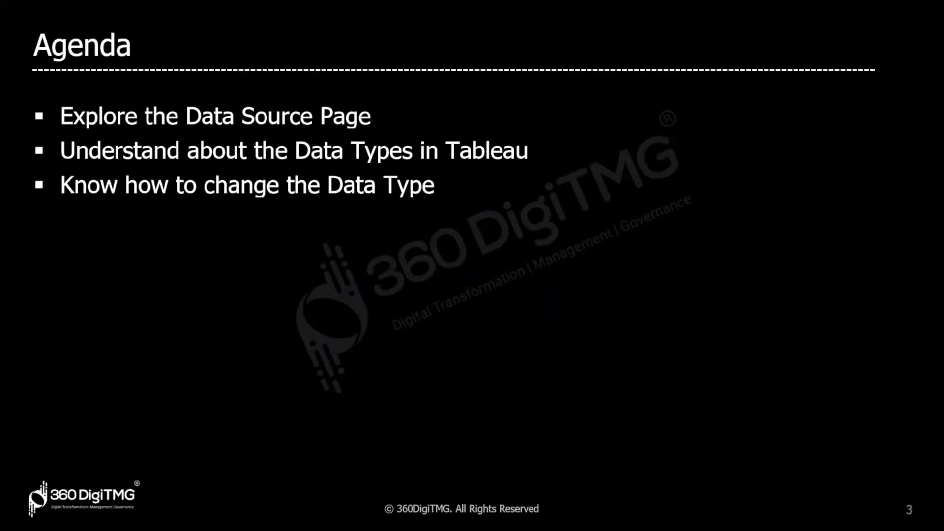
{"action": "key", "text": "Right"}
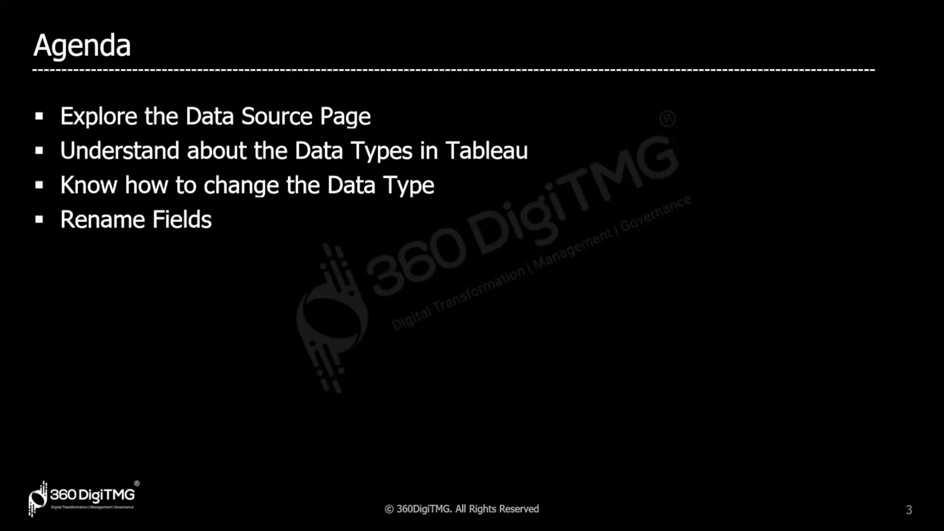
{"action": "key", "text": "Right"}
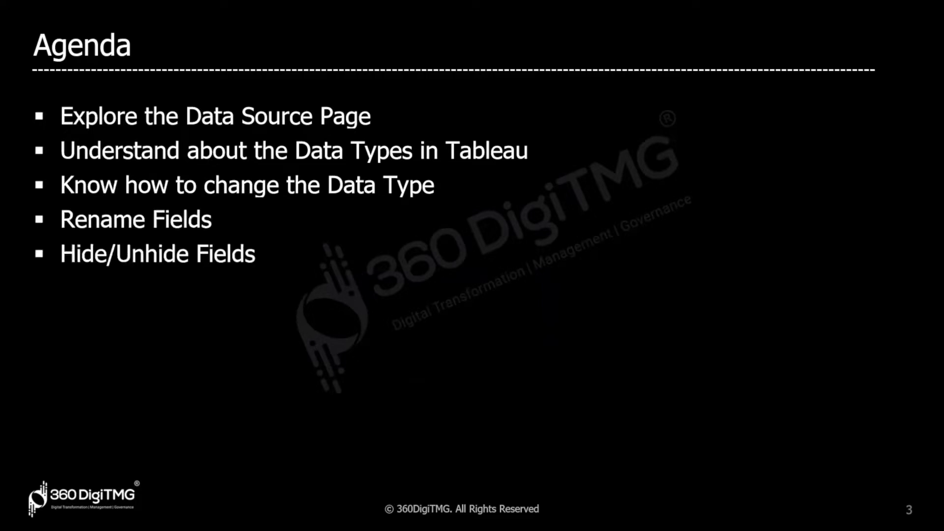
{"action": "key", "text": "Right"}
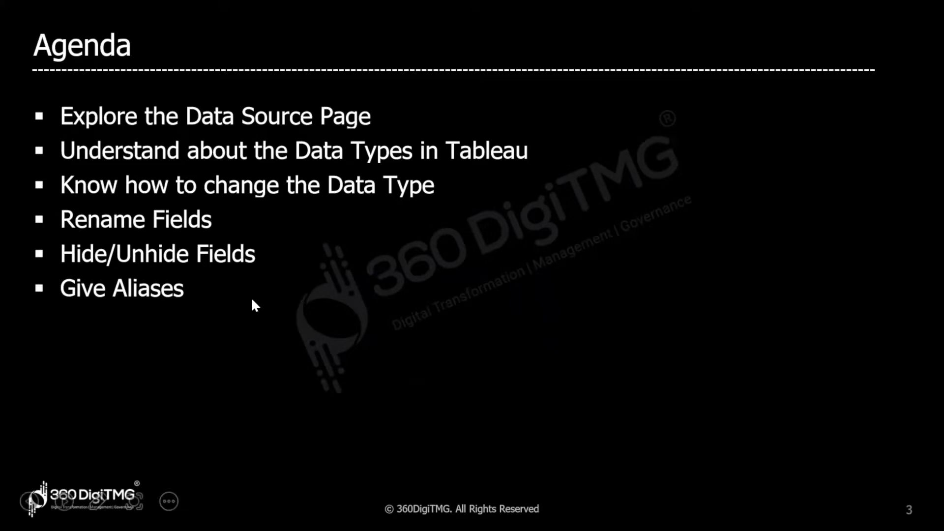
{"action": "key", "text": "Right"}
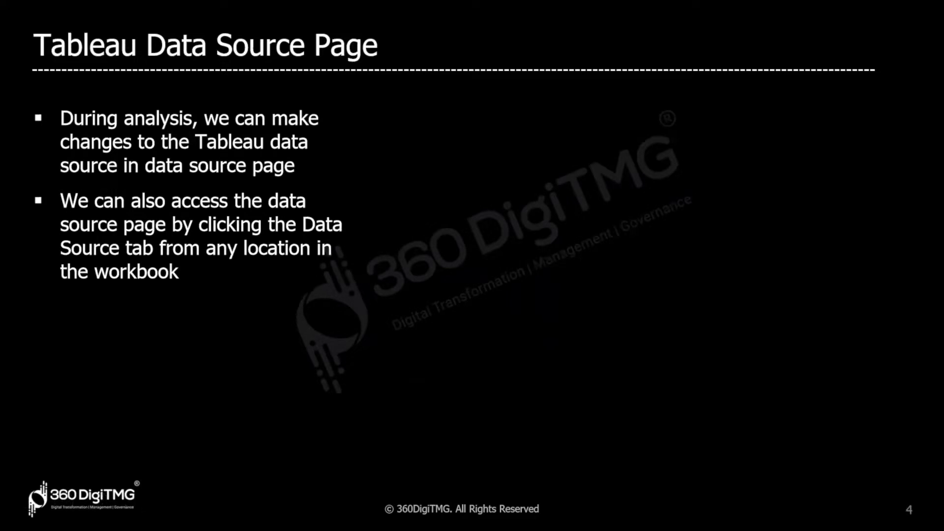
{"action": "key", "text": "Right"}
{"action": "key", "text": "Right"}
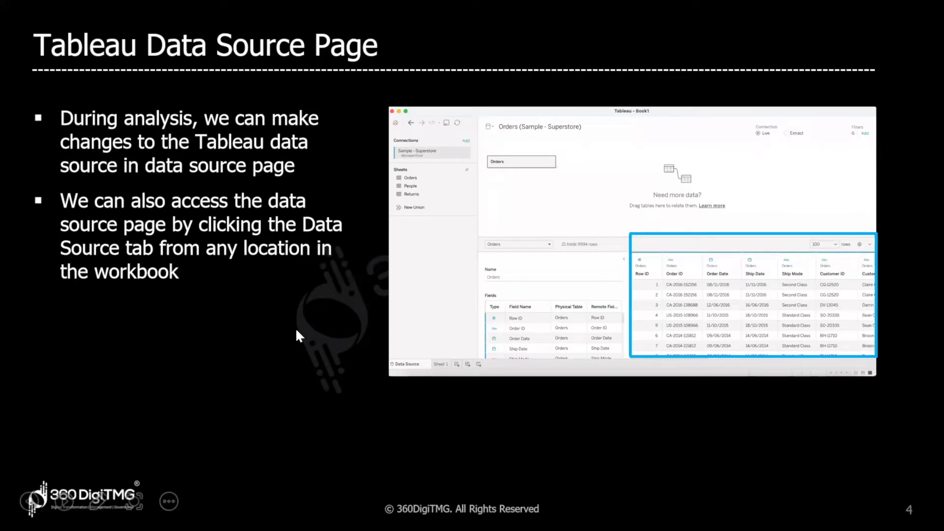
Switch to Tableau Public and connect to the Excel workbook Sample - Superstore.
{"action": "key", "text": "alt+Tab"}
{"action": "key", "text": "Tab"}
{"action": "key", "text": "Tab"}
{"action": "key", "text": "Tab"}
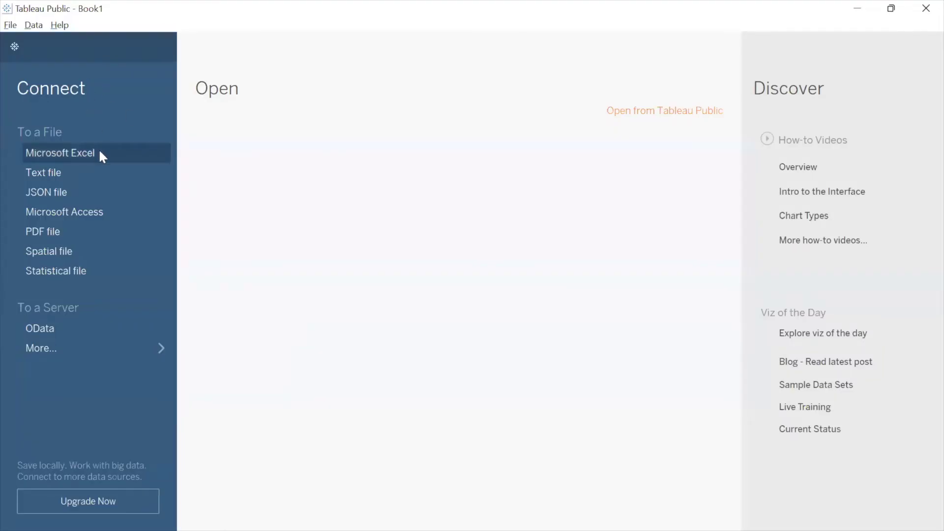
{"action": "left_click", "coordinate": [99, 150]}
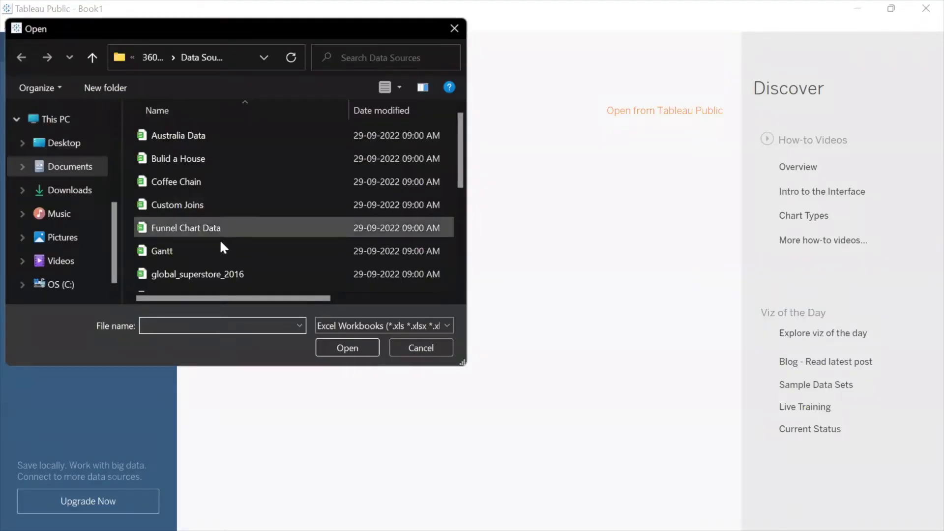
{"action": "scroll", "coordinate": [219, 240], "scroll_direction": "down", "scroll_amount": 3}
{"action": "left_click", "coordinate": [205, 240]}
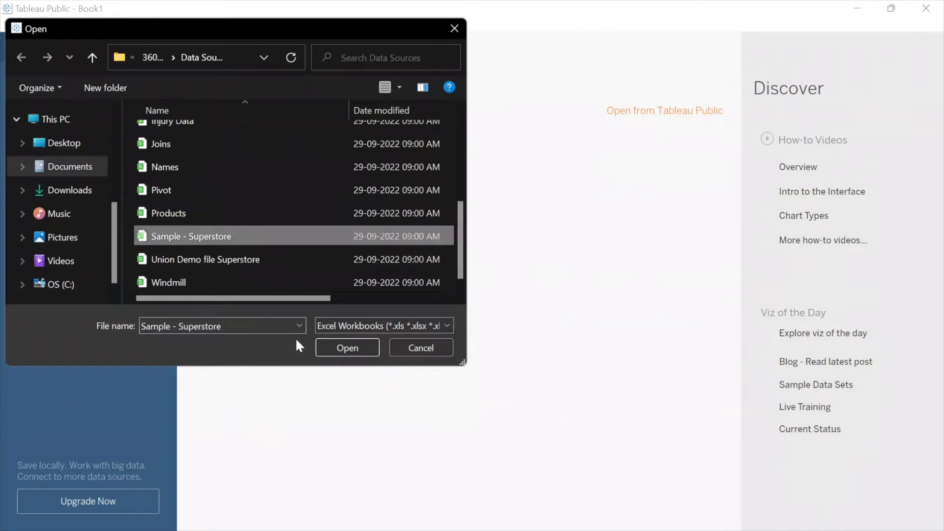
{"action": "left_click", "coordinate": [336, 350]}
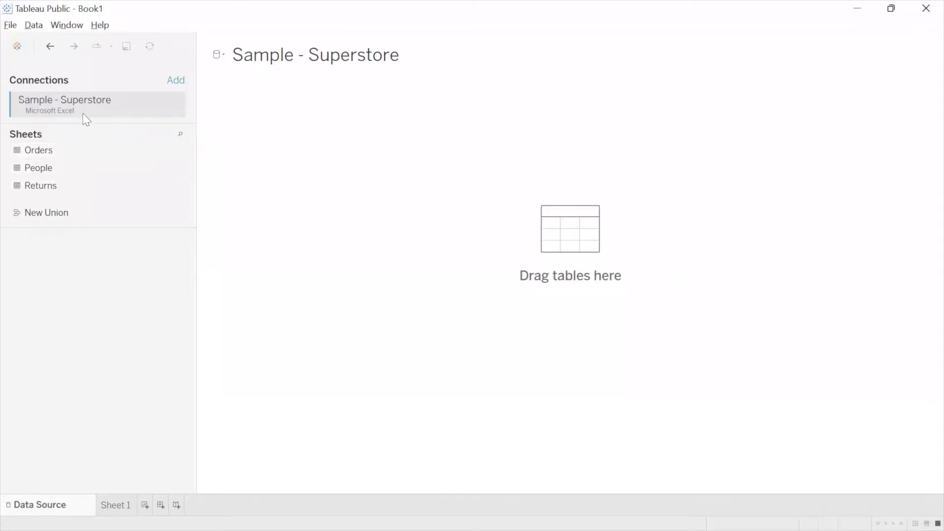
Add the Orders sheet to the data source canvas.
{"action": "left_click", "coordinate": [66, 151]}
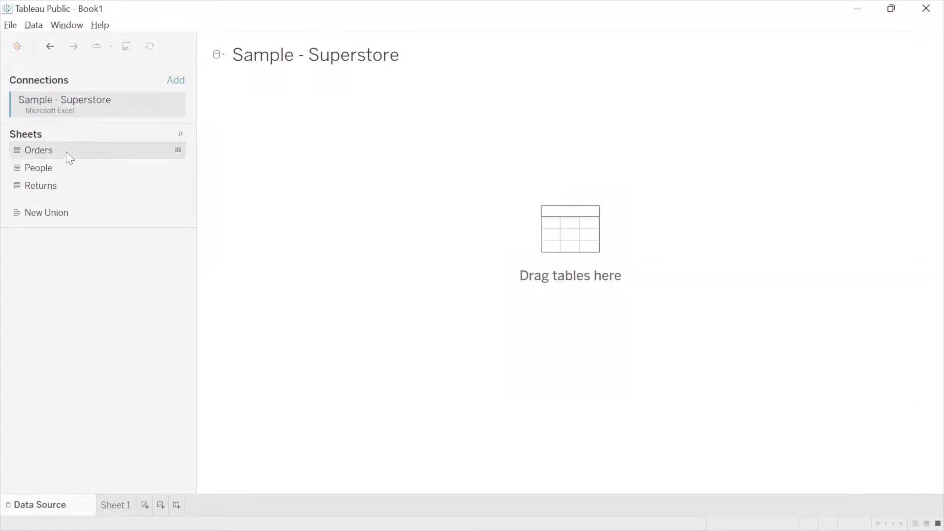
{"action": "left_click_drag", "start_coordinate": [334, 158], "coordinate": [334, 158]}
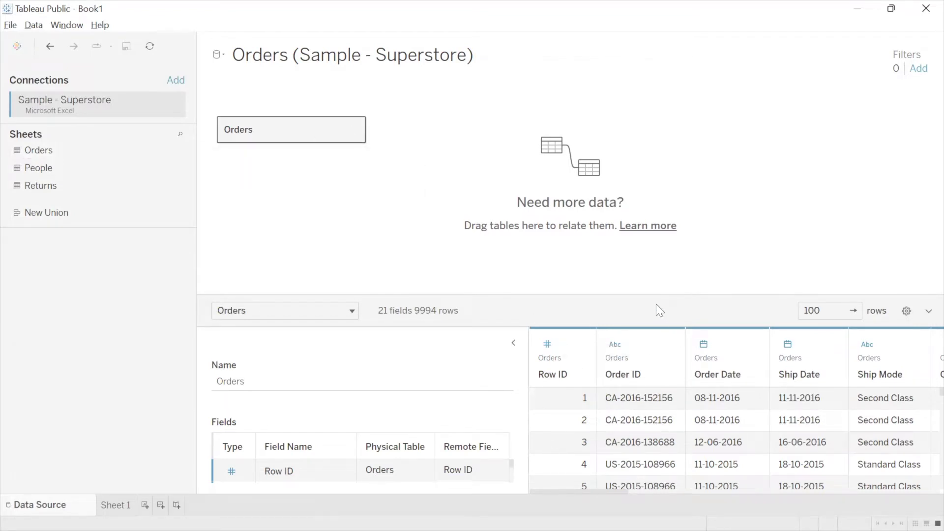
Collapse the table details beside the Orders data grid and enlarge the grid's height.
{"action": "left_click", "coordinate": [512, 343]}
{"action": "key", "text": "alt+Tab"}
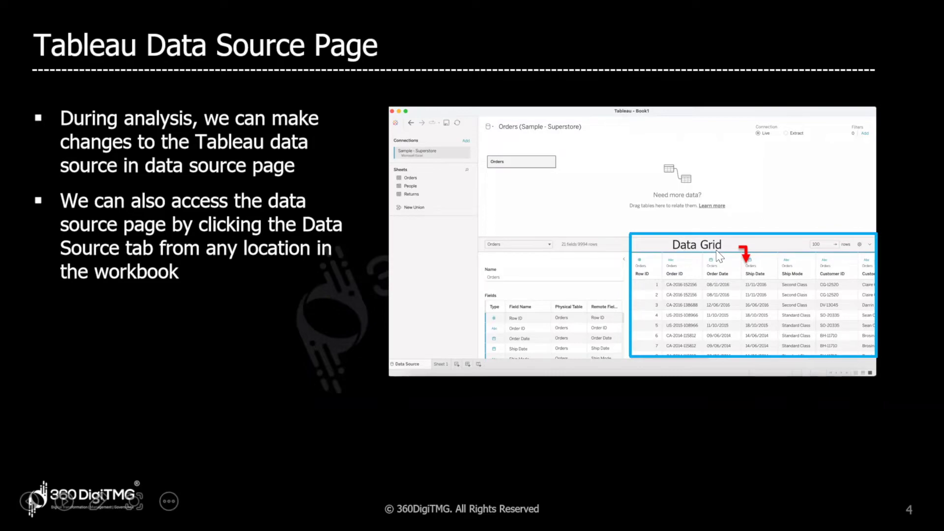
{"action": "key", "text": "alt+Tab"}
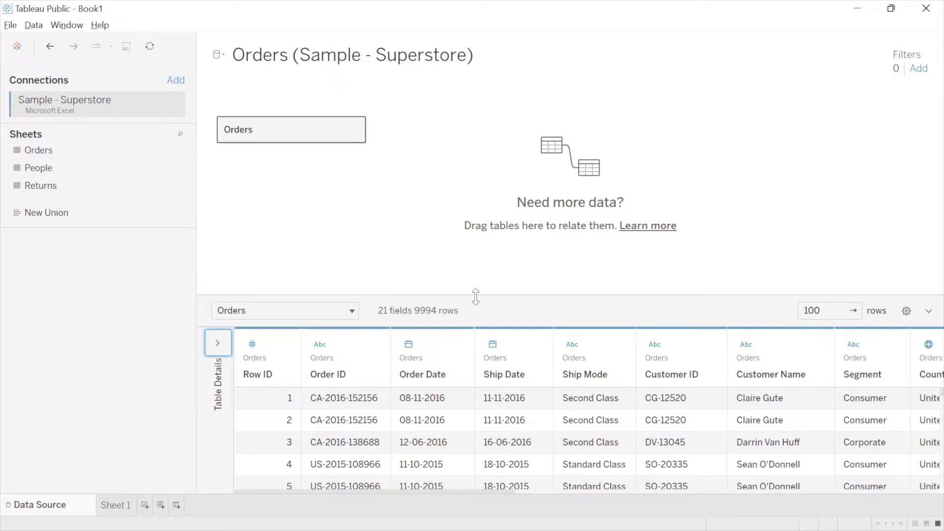
{"action": "left_click_drag", "start_coordinate": [475, 296], "coordinate": [465, 245]}
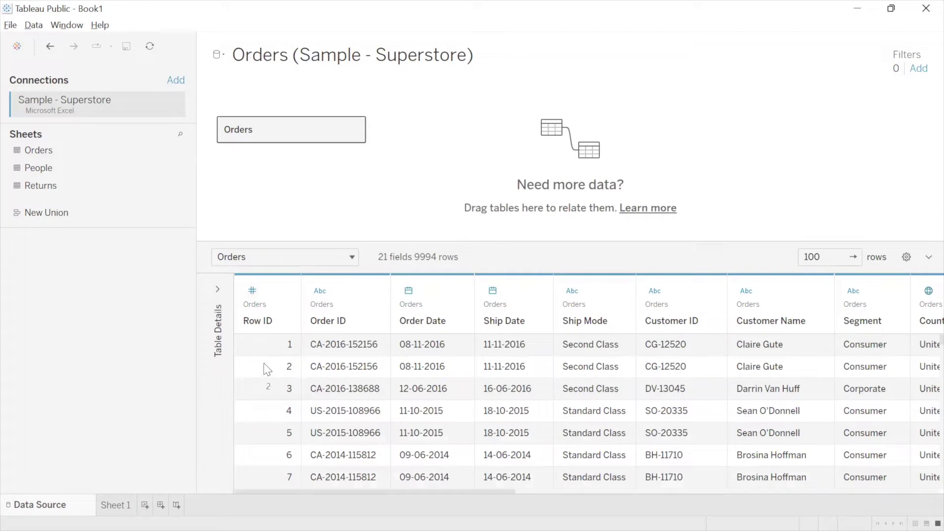
Check the data type of the Row ID field and look at its first three values.
{"action": "left_click", "coordinate": [253, 291]}
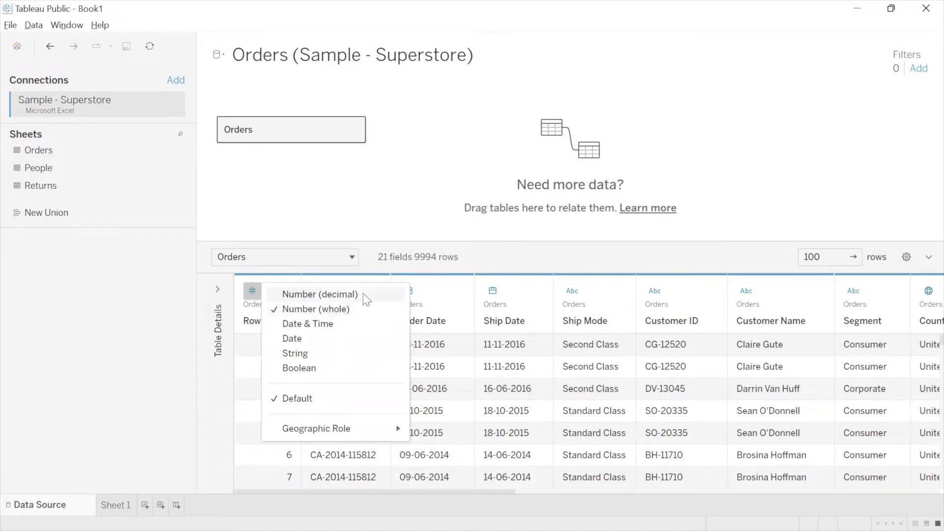
{"action": "left_click", "coordinate": [246, 347]}
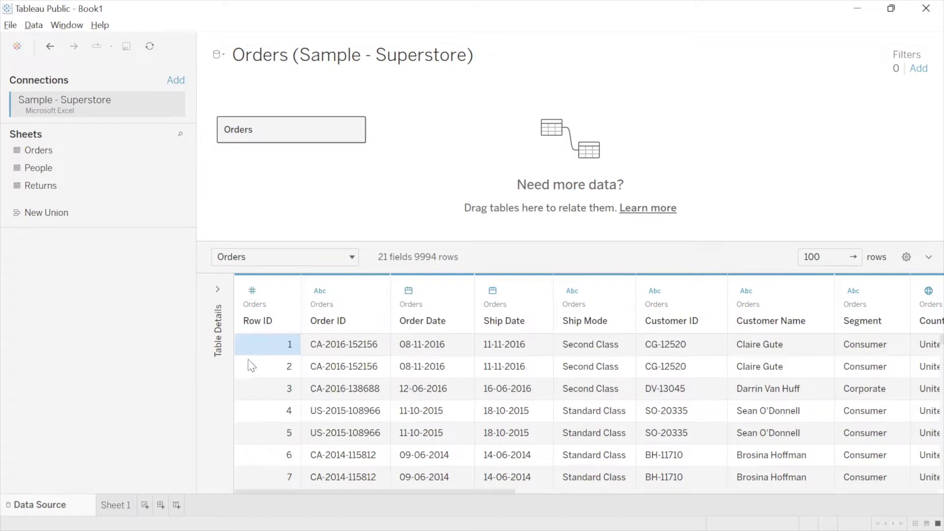
{"action": "left_click", "coordinate": [252, 373]}
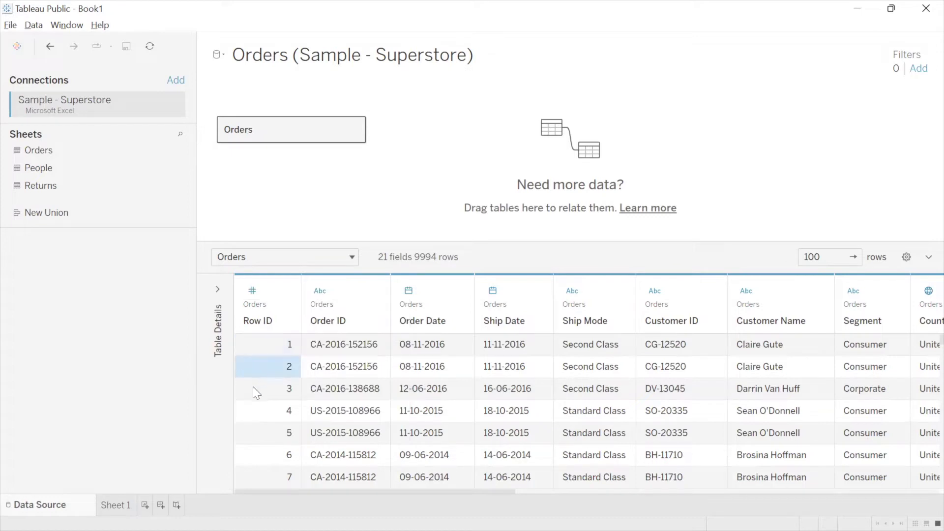
{"action": "left_click", "coordinate": [253, 388]}
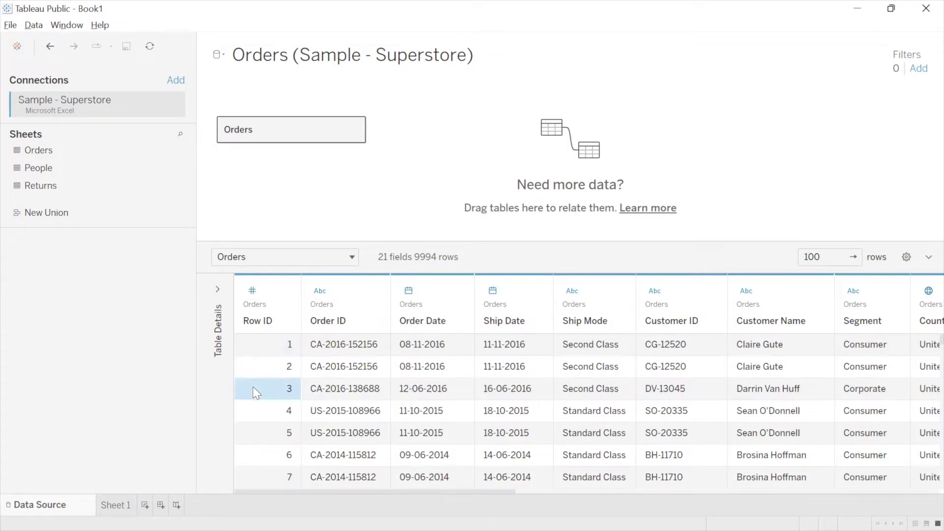
Compare the Quantity values with their Sub-Category entries and check the Quantity field's data type.
{"action": "key", "text": "Right"}
{"action": "key", "text": "Right"}
{"action": "key", "text": "Right"}
{"action": "key", "text": "Right"}
{"action": "key", "text": "Right"}
{"action": "key", "text": "Right"}
{"action": "key", "text": "Right"}
{"action": "key", "text": "Right"}
{"action": "key", "text": "Right"}
{"action": "key", "text": "Right"}
{"action": "key", "text": "Right"}
{"action": "key", "text": "Right"}
{"action": "key", "text": "Right"}
{"action": "key", "text": "Right"}
{"action": "key", "text": "Right"}
{"action": "key", "text": "Right"}
{"action": "key", "text": "Right"}
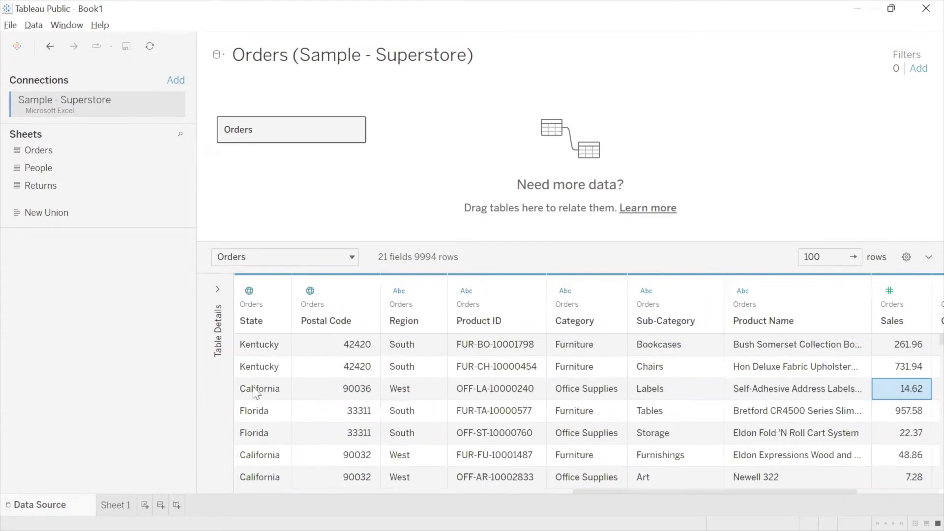
{"action": "key", "text": "Right"}
{"action": "key", "text": "Right"}
{"action": "key", "text": "Right"}
{"action": "left_click", "coordinate": [773, 344]}
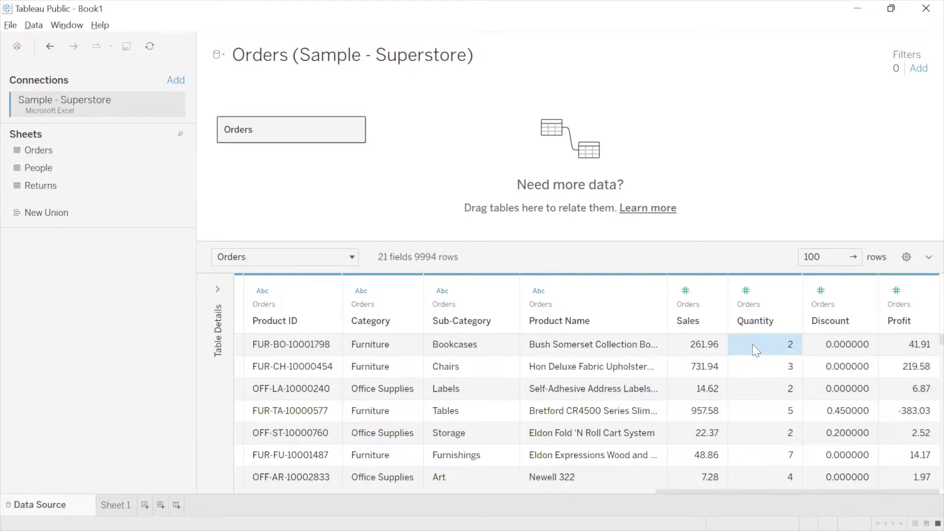
{"action": "left_click", "coordinate": [483, 347]}
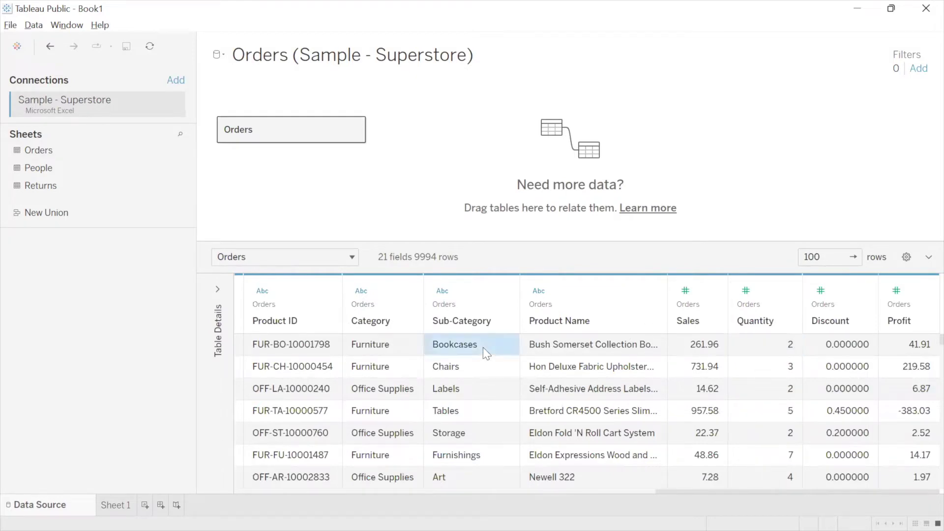
{"action": "left_click", "coordinate": [762, 368]}
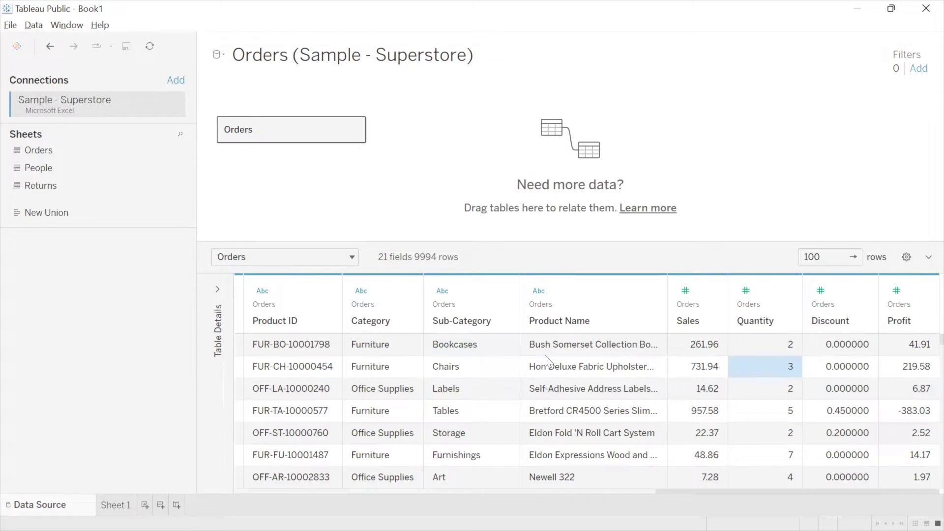
{"action": "left_click", "coordinate": [475, 371]}
{"action": "left_click", "coordinate": [771, 410]}
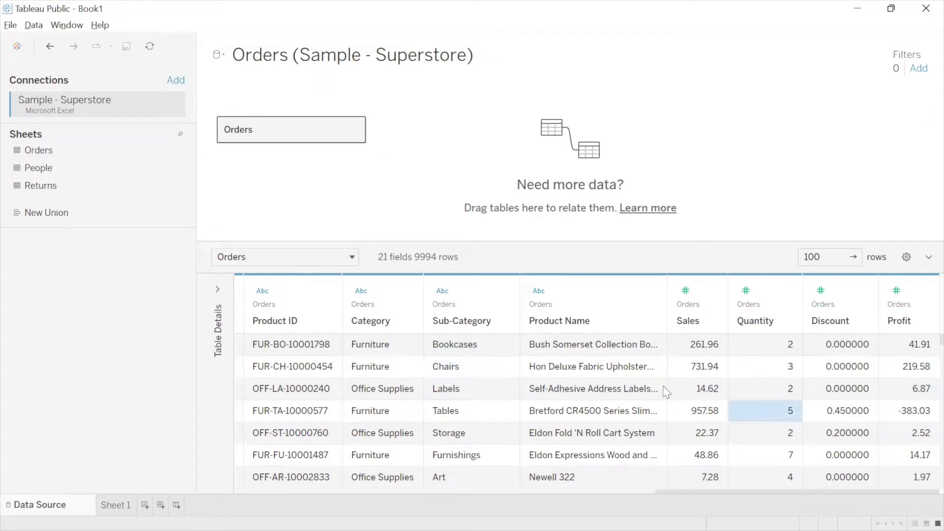
{"action": "left_click", "coordinate": [472, 404]}
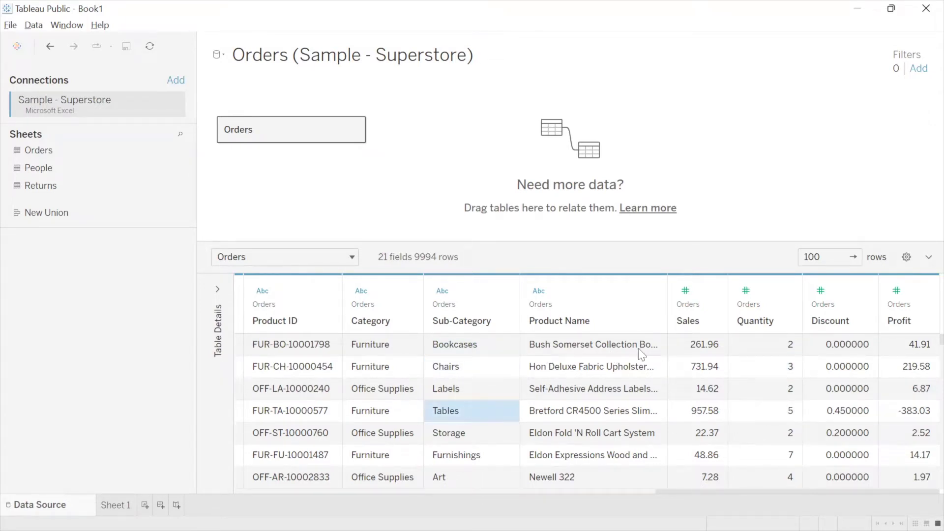
{"action": "left_click", "coordinate": [760, 352]}
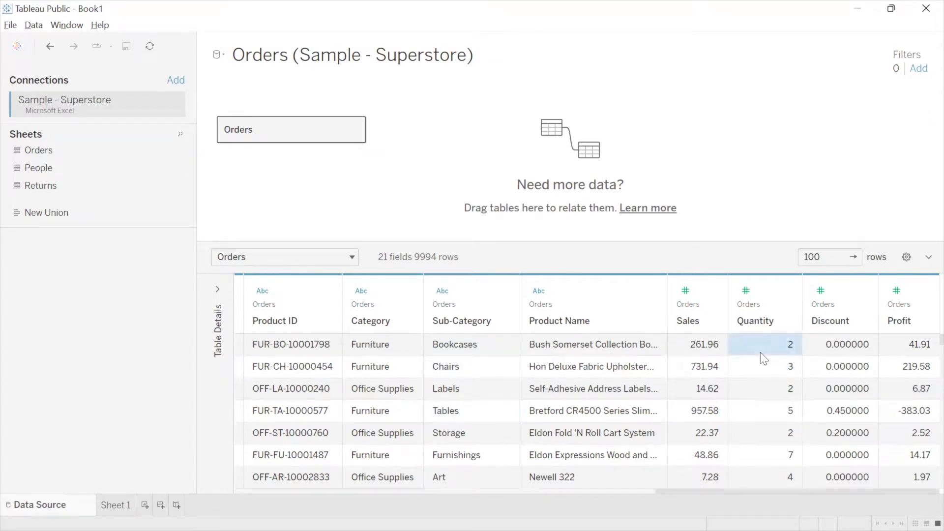
{"action": "left_click", "coordinate": [748, 293]}
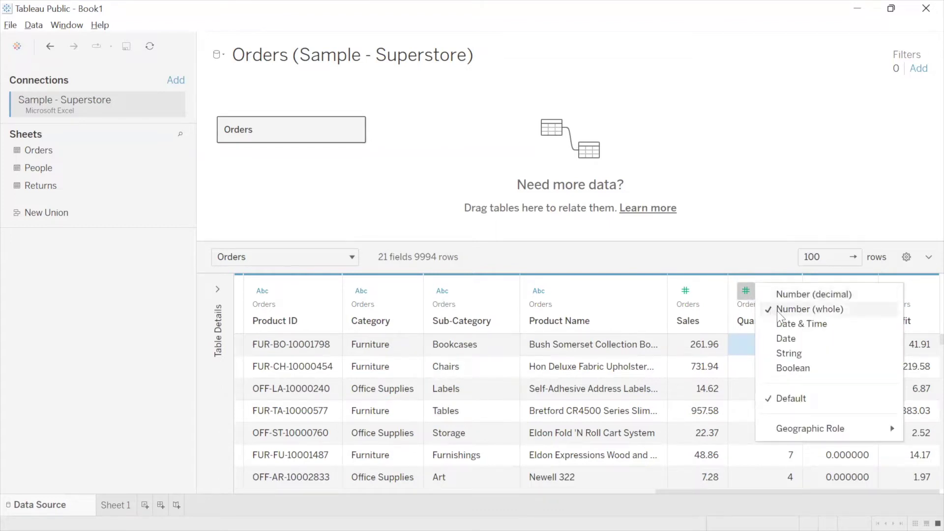
Look at the first-row Sales, Discount and Profit values and check the Sales field's data type.
{"action": "left_click", "coordinate": [688, 349]}
{"action": "left_click", "coordinate": [831, 344]}
{"action": "left_click", "coordinate": [899, 347]}
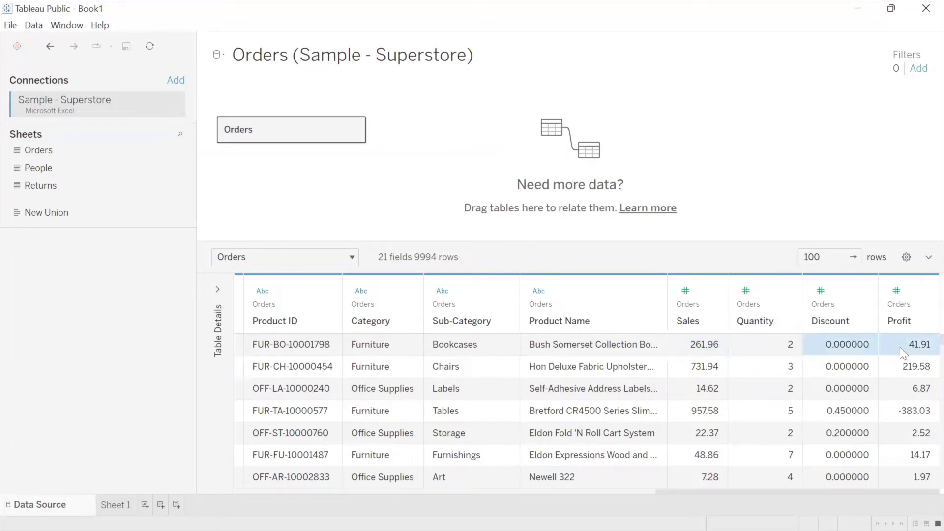
{"action": "left_click", "coordinate": [708, 350]}
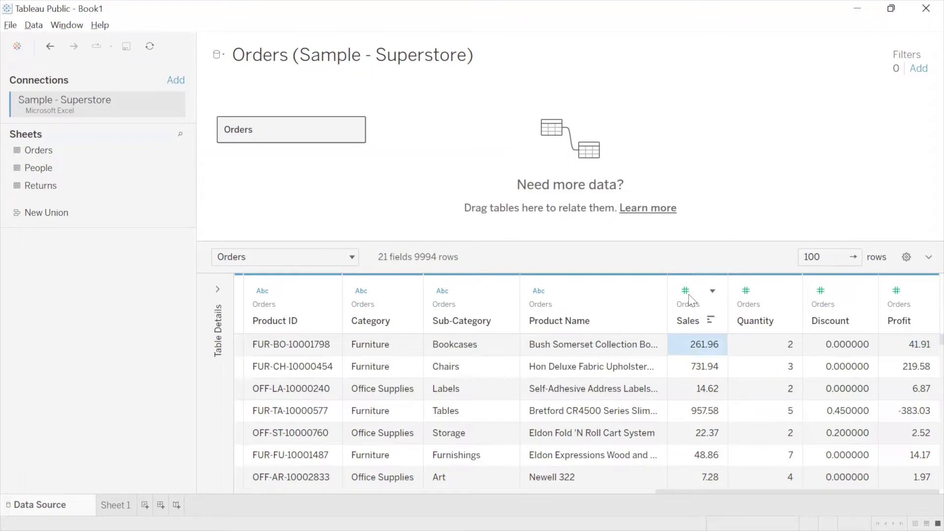
{"action": "left_click", "coordinate": [686, 292]}
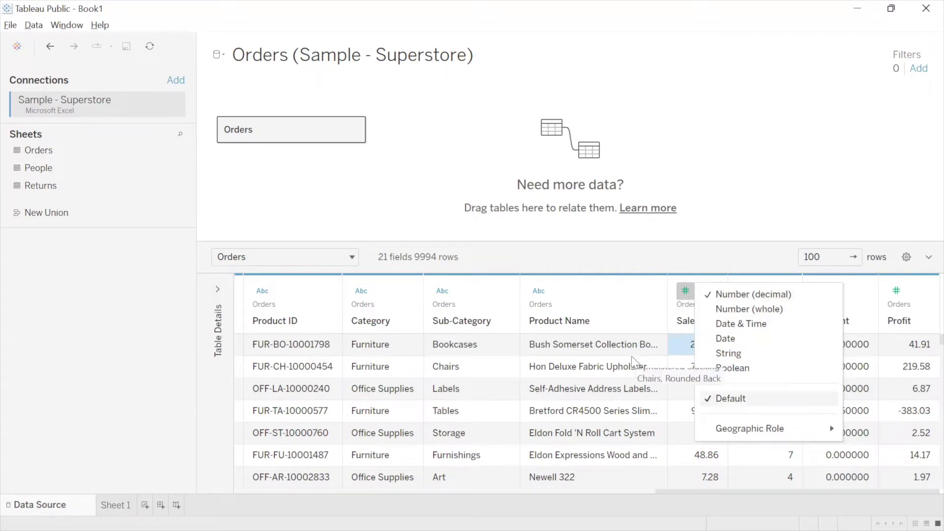
Look at the first Product Name value and check that field's data type.
{"action": "left_click", "coordinate": [618, 345]}
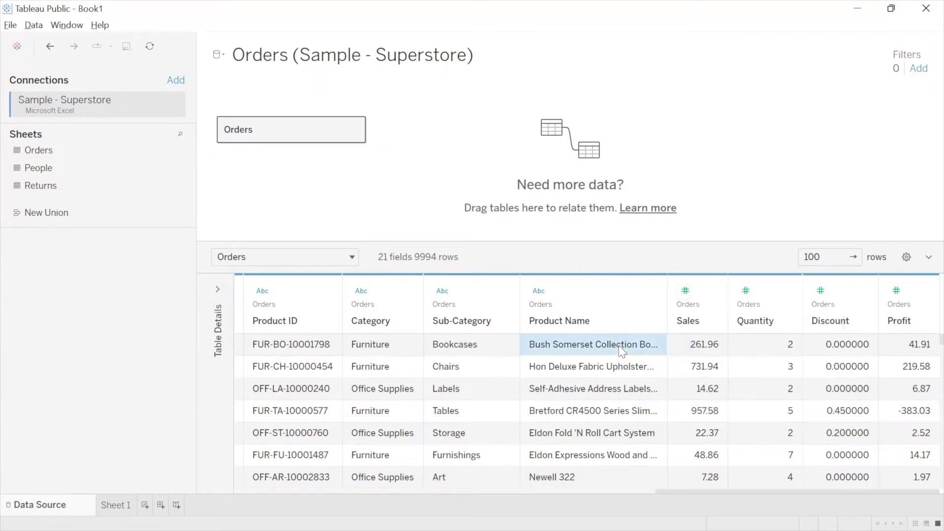
{"action": "left_click", "coordinate": [541, 295]}
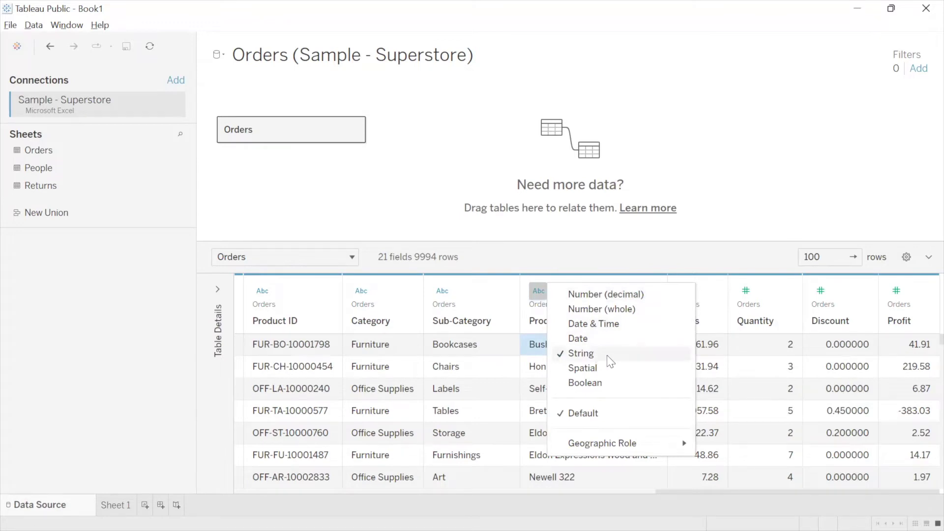
{"action": "left_click", "coordinate": [539, 348]}
Return to the first columns of the Orders grid and check the Order ID field's data type.
{"action": "key", "text": "Left"}
{"action": "key", "text": "Left"}
{"action": "key", "text": "Left"}
{"action": "key", "text": "Left"}
{"action": "key", "text": "Left"}
{"action": "key", "text": "Left"}
{"action": "key", "text": "Left"}
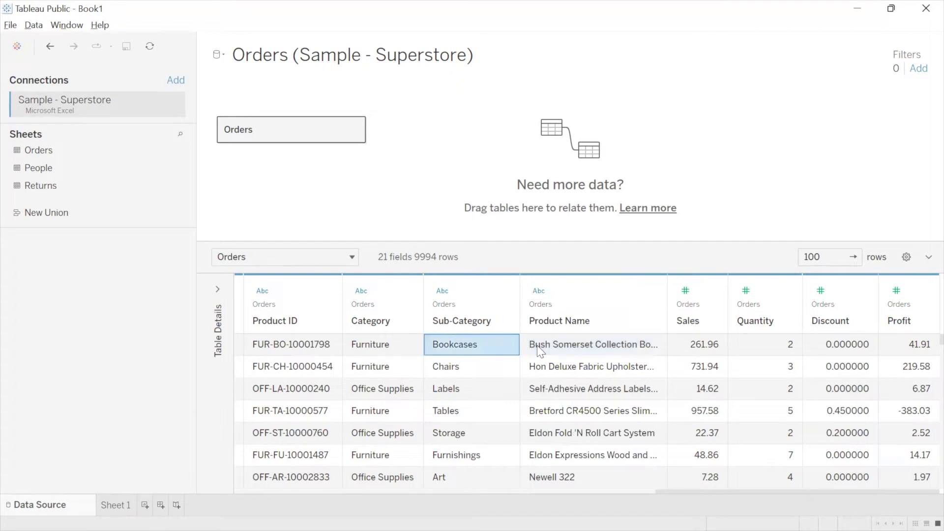
{"action": "key", "text": "Left"}
{"action": "key", "text": "Left"}
{"action": "key", "text": "Left"}
{"action": "key", "text": "Left"}
{"action": "key", "text": "Left"}
{"action": "key", "text": "Left"}
{"action": "key", "text": "Left"}
{"action": "key", "text": "Left"}
{"action": "key", "text": "Left"}
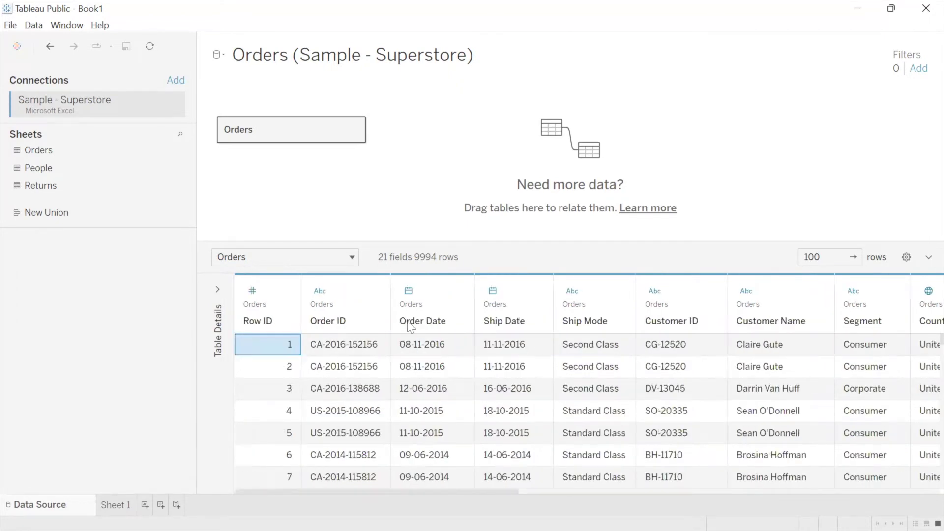
{"action": "left_click", "coordinate": [314, 350]}
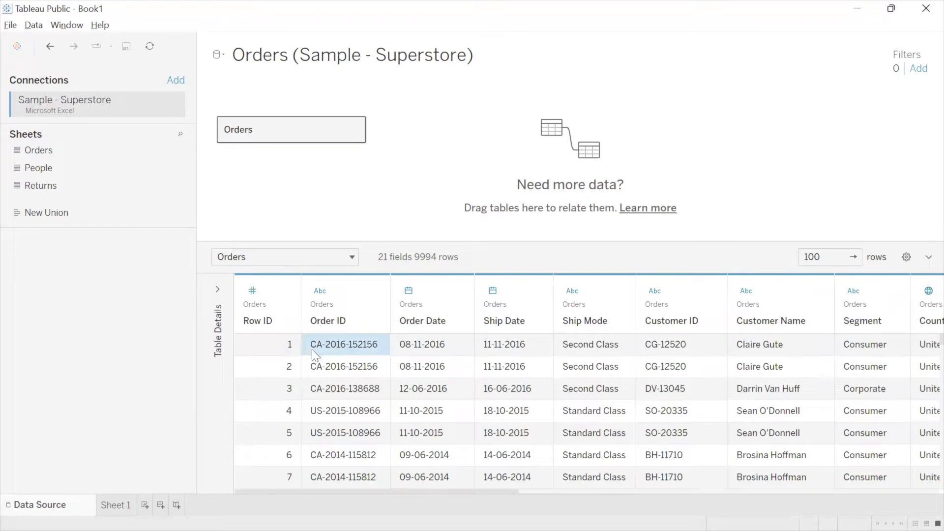
{"action": "left_click", "coordinate": [325, 292]}
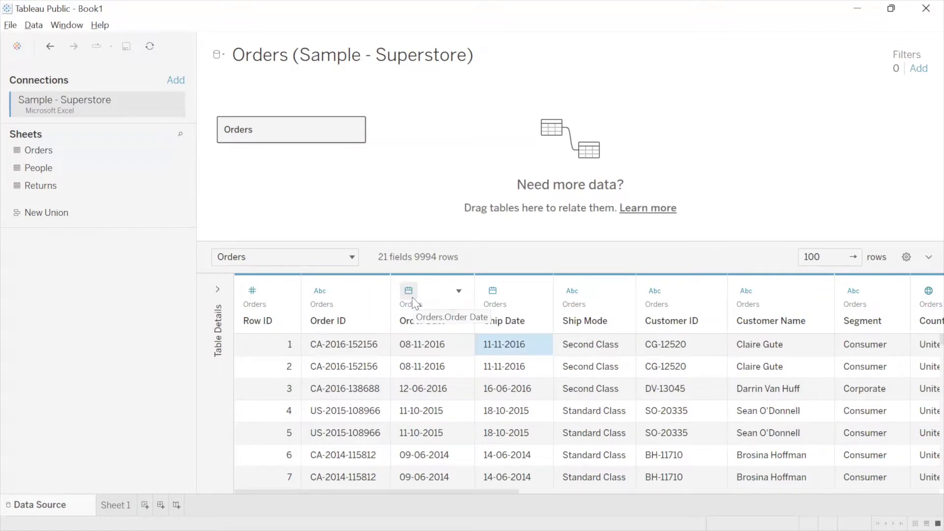
Look at the first Order Date value and check that field's data type.
{"action": "left_click", "coordinate": [437, 348]}
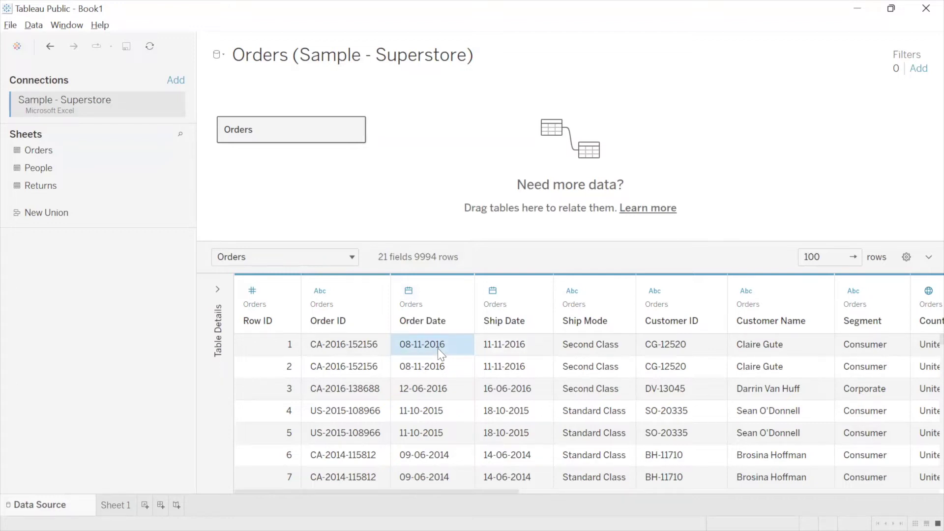
{"action": "left_click", "coordinate": [408, 291]}
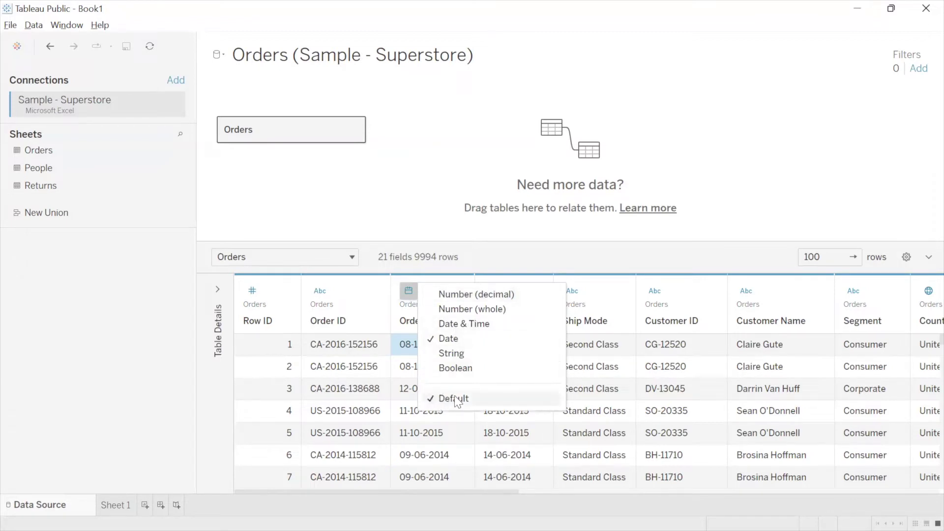
{"action": "left_click", "coordinate": [404, 348]}
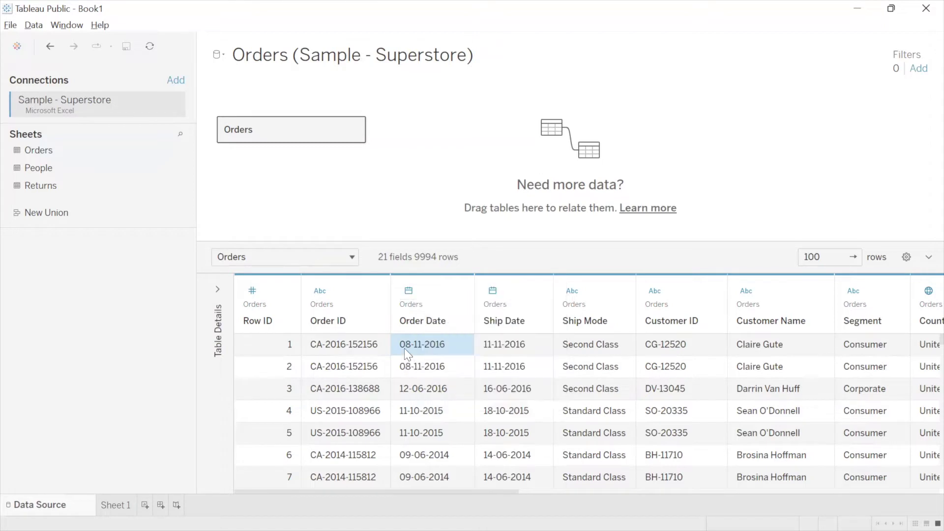
Change the Ship Date field's data type to Date & Time and widen its column to show the full values.
{"action": "left_click", "coordinate": [492, 290]}
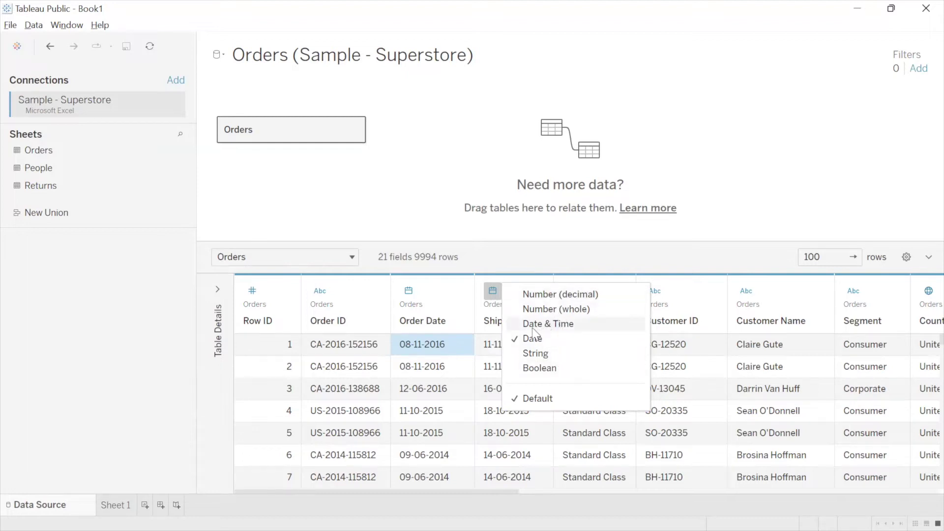
{"action": "key", "text": "Escape"}
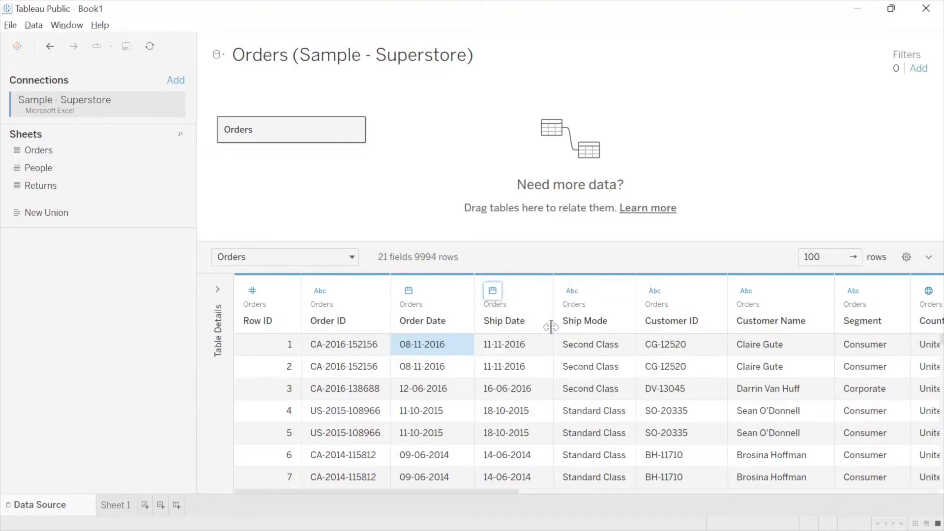
{"action": "left_click", "coordinate": [492, 291]}
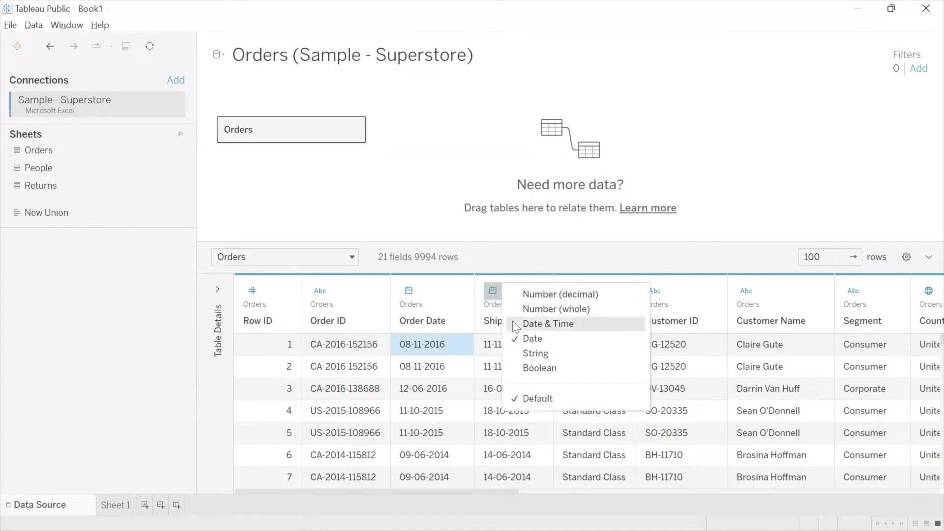
{"action": "left_click", "coordinate": [513, 323]}
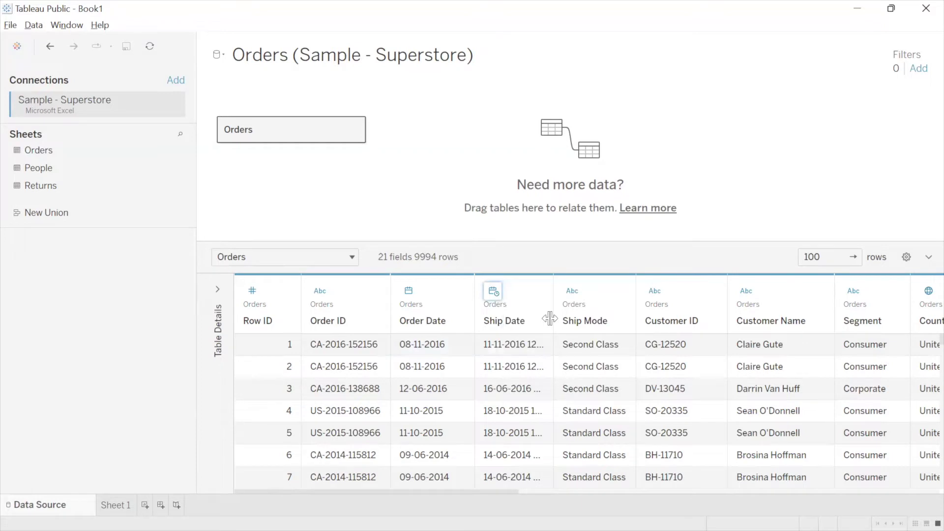
{"action": "left_click_drag", "start_coordinate": [550, 319], "coordinate": [627, 319]}
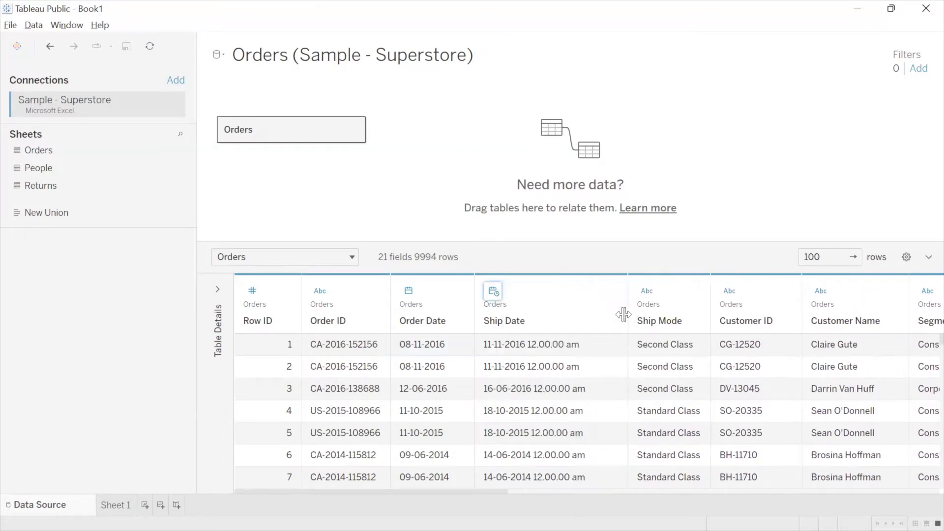
{"action": "left_click", "coordinate": [600, 344]}
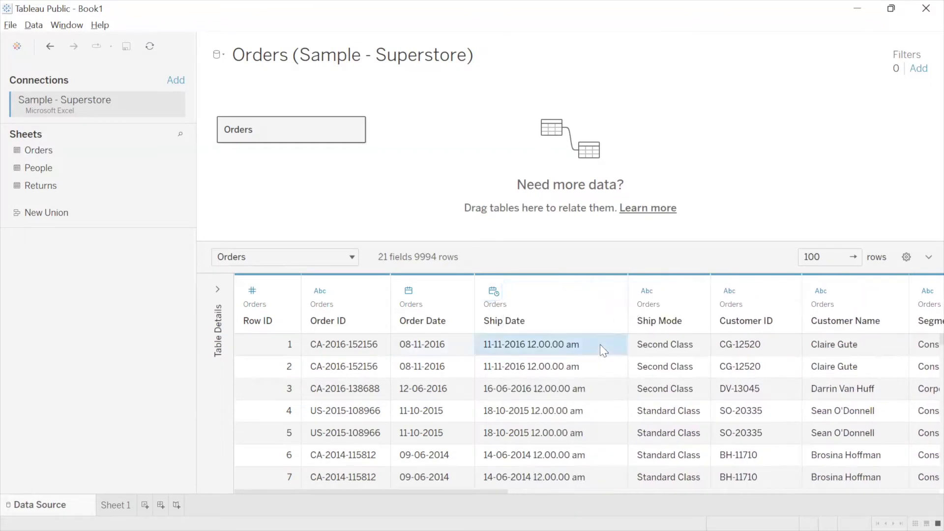
Set the Ship Date field's data type back to Date and narrow its column again.
{"action": "left_click", "coordinate": [499, 295]}
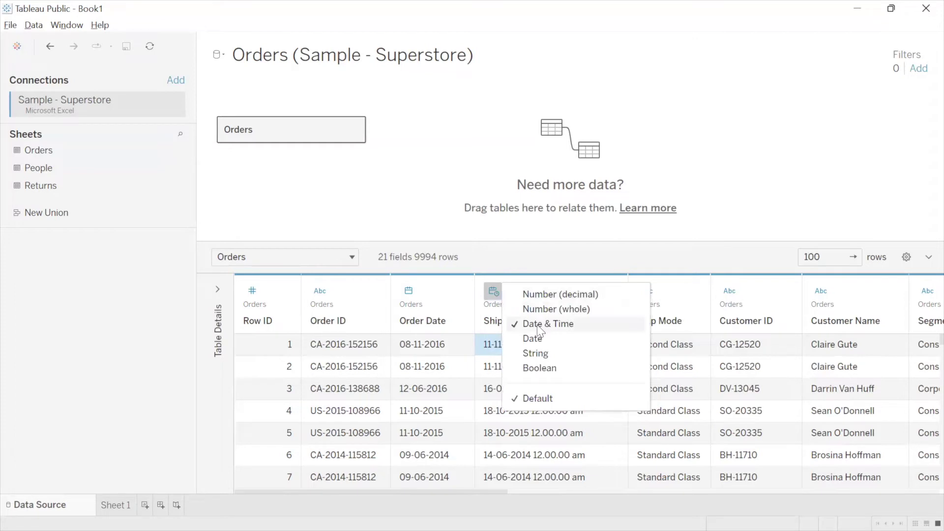
{"action": "left_click", "coordinate": [488, 288]}
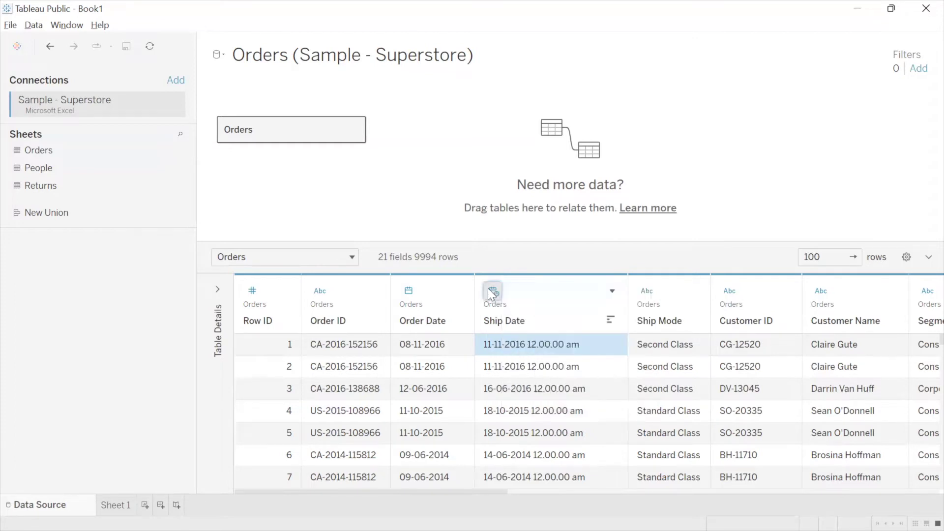
{"action": "left_click", "coordinate": [488, 288]}
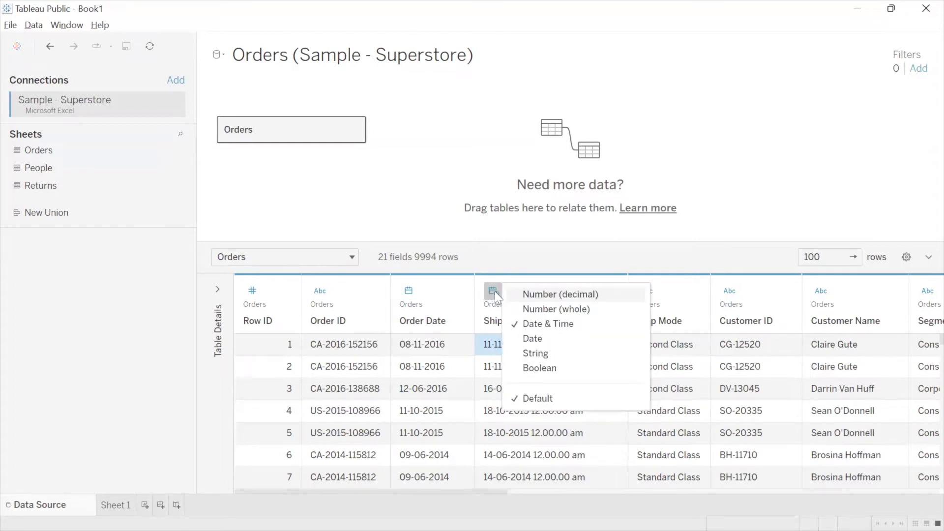
{"action": "left_click", "coordinate": [541, 340]}
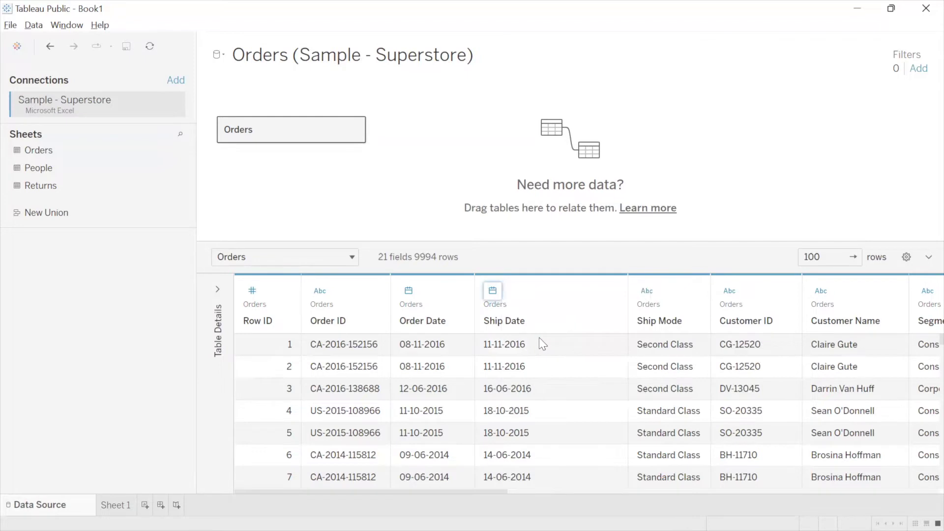
{"action": "left_click_drag", "start_coordinate": [628, 305], "coordinate": [559, 299]}
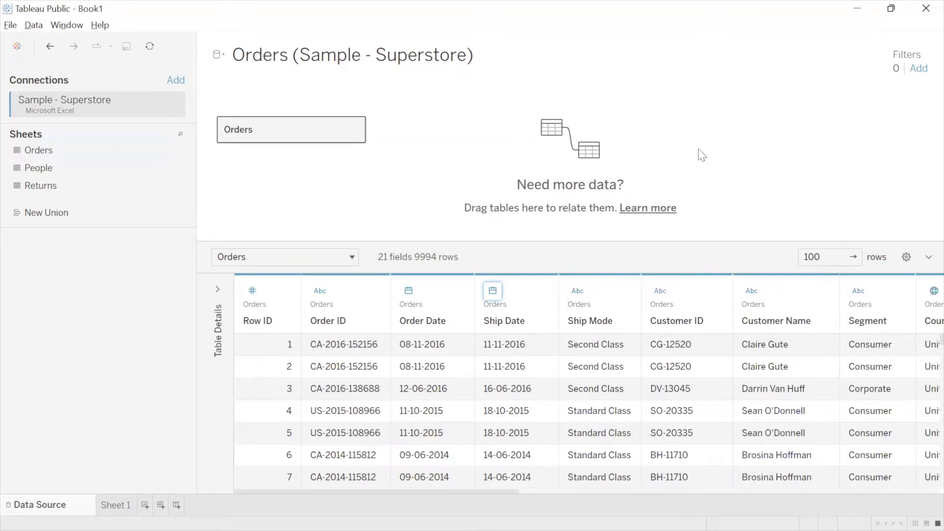
{"action": "mouse_move", "coordinate": [732, 143]}
{"action": "left_mouse_down"}
{"action": "mouse_move", "coordinate": [700, 150]}
{"action": "mouse_move", "coordinate": [706, 187]}
{"action": "left_mouse_up"}
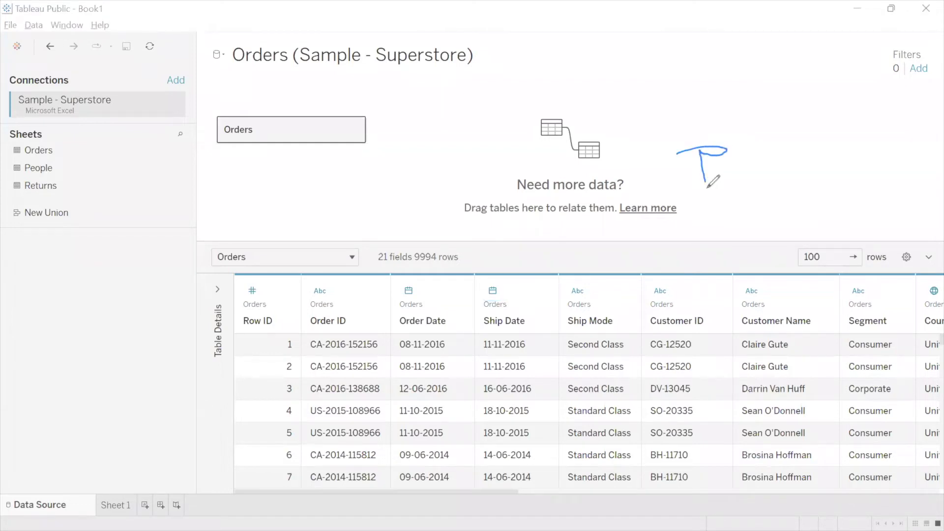
{"action": "left_click_drag", "start_coordinate": [728, 133], "coordinate": [741, 192]}
{"action": "mouse_move", "coordinate": [744, 141]}
{"action": "left_mouse_down"}
{"action": "mouse_move", "coordinate": [752, 155]}
{"action": "mouse_move", "coordinate": [775, 137]}
{"action": "mouse_move", "coordinate": [776, 157]}
{"action": "mouse_move", "coordinate": [683, 149]}
{"action": "mouse_move", "coordinate": [726, 142]}
{"action": "mouse_move", "coordinate": [711, 149]}
{"action": "left_mouse_up"}
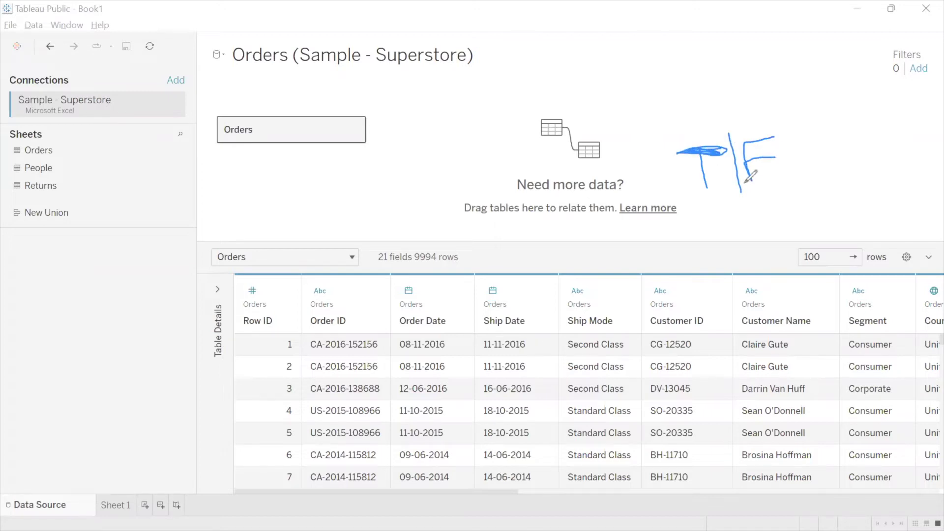
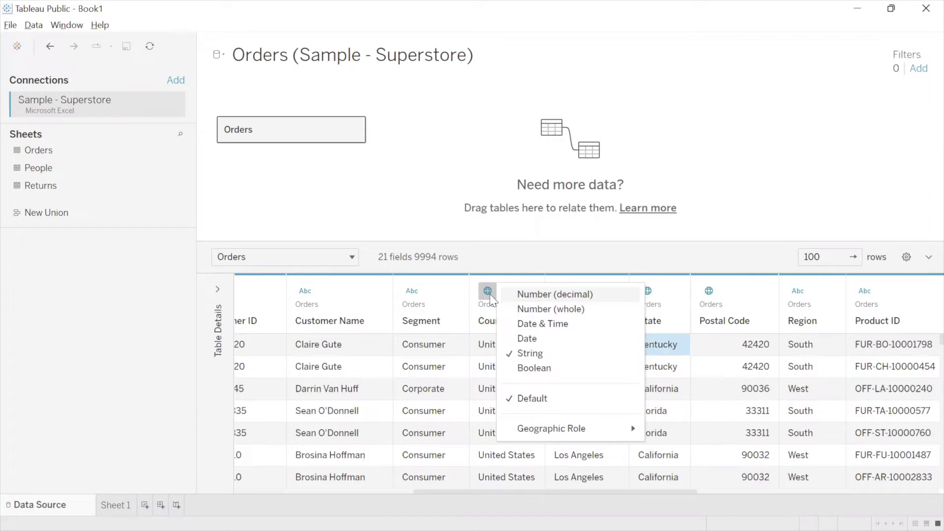
Check the Country field's data type and look at the first-row Country, City, State and Postal Code values.
{"action": "left_click", "coordinate": [487, 350]}
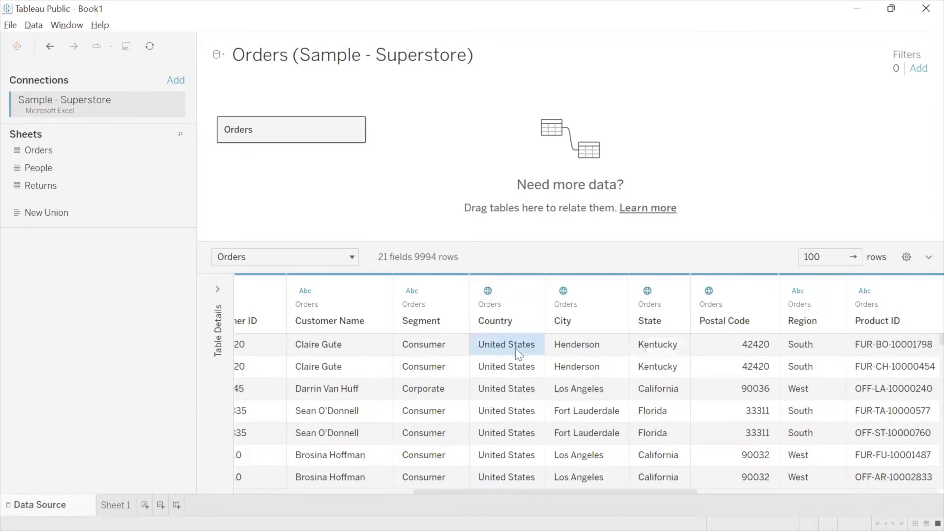
{"action": "left_click", "coordinate": [568, 351]}
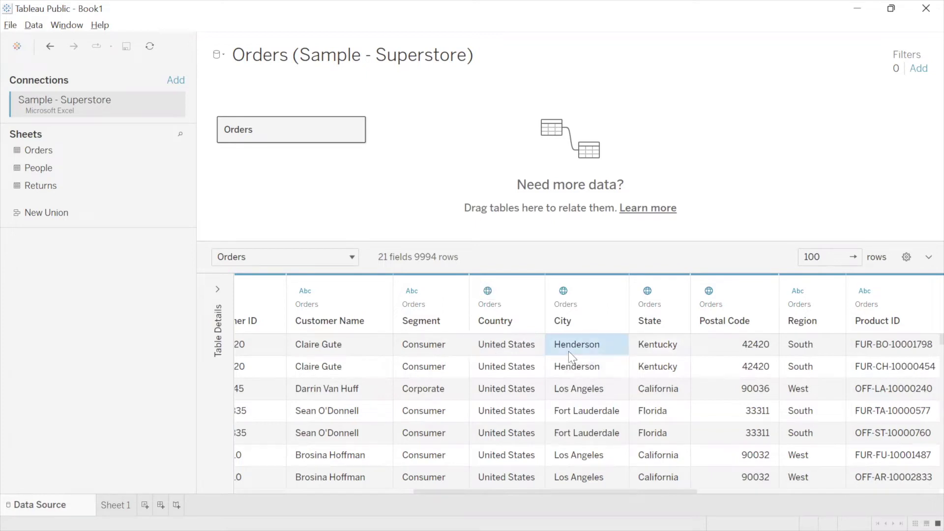
{"action": "left_click", "coordinate": [661, 353]}
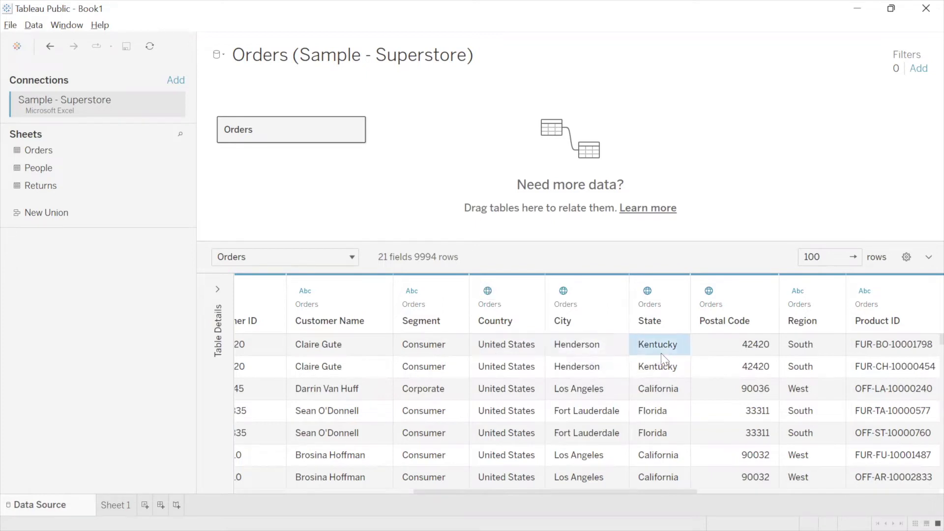
{"action": "left_click", "coordinate": [696, 349]}
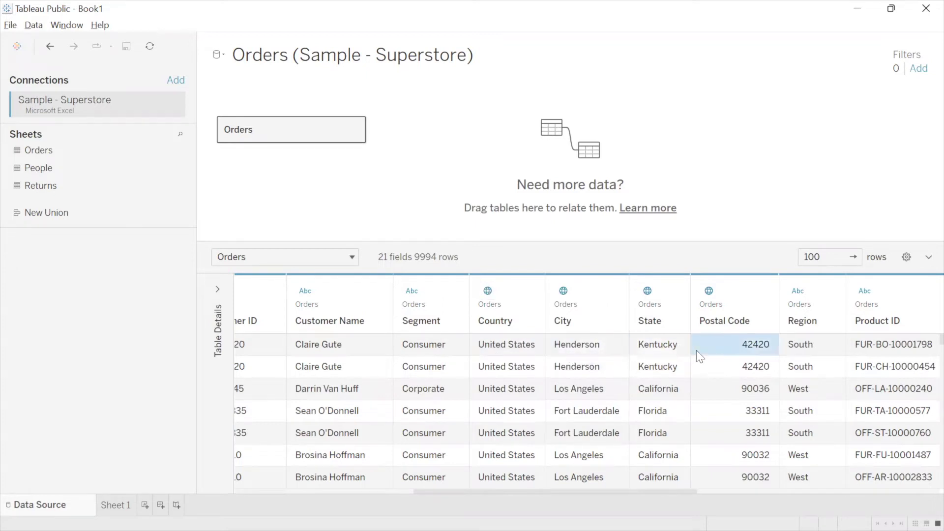
Check the Postal Code field's data type and compare its first value with the Country, City and State entries.
{"action": "left_click", "coordinate": [708, 291]}
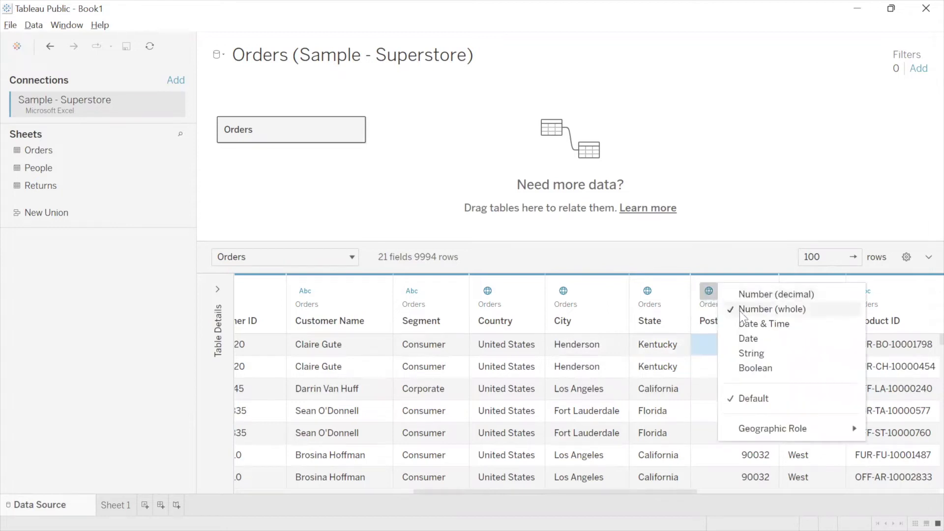
{"action": "left_click", "coordinate": [666, 354]}
{"action": "left_click_drag", "start_coordinate": [522, 349], "coordinate": [640, 348]}
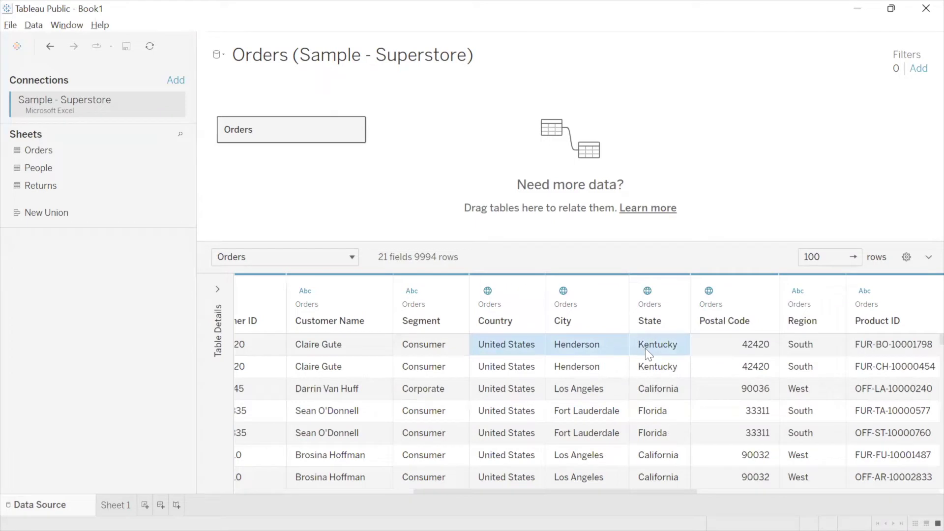
{"action": "left_click", "coordinate": [710, 344]}
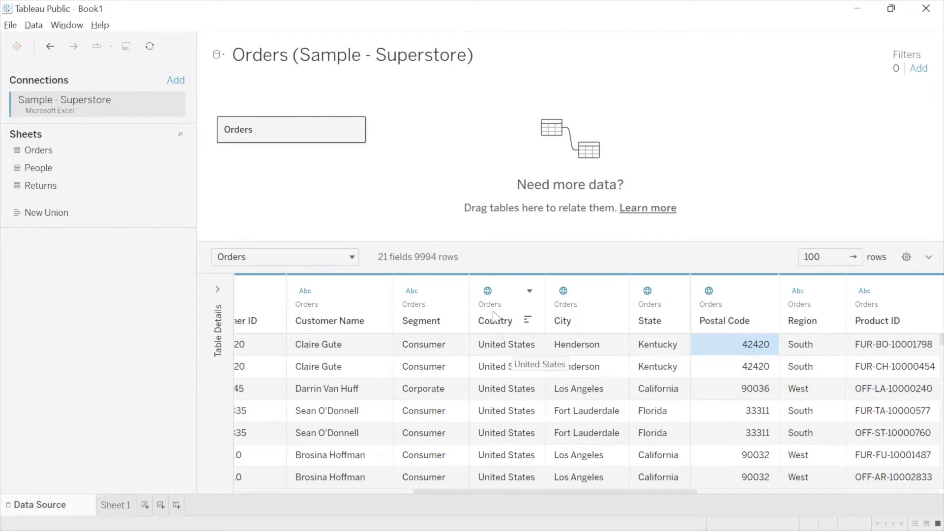
Check which data type and geographic role are assigned to the Country field.
{"action": "left_click", "coordinate": [488, 291]}
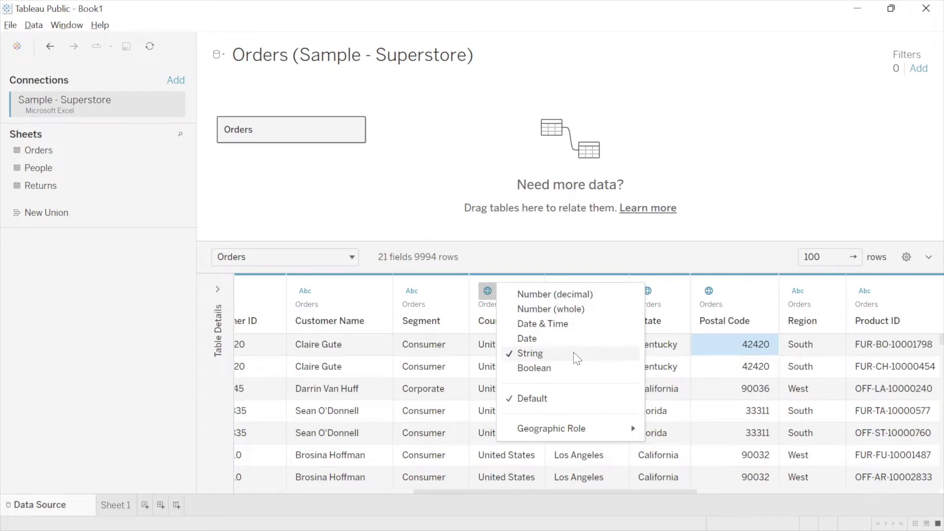
{"action": "mouse_move", "coordinate": [588, 430]}
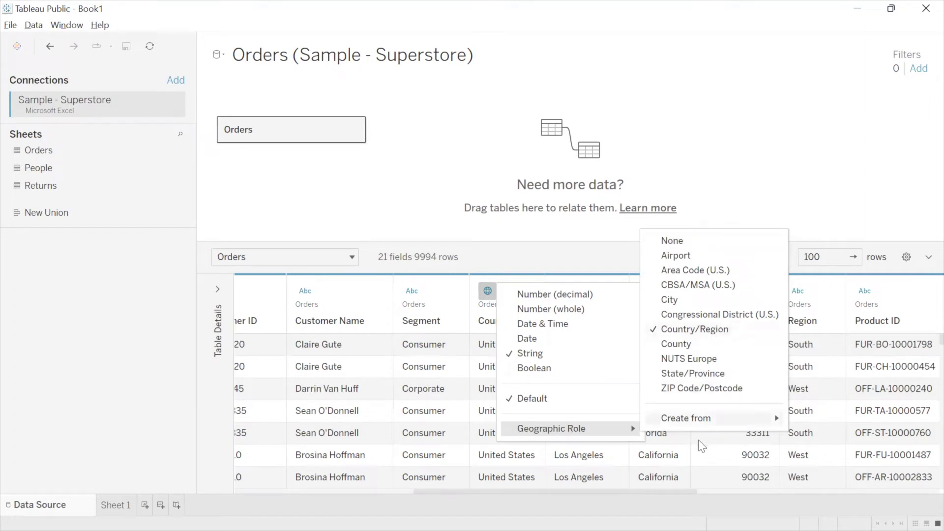
{"action": "left_click", "coordinate": [664, 457]}
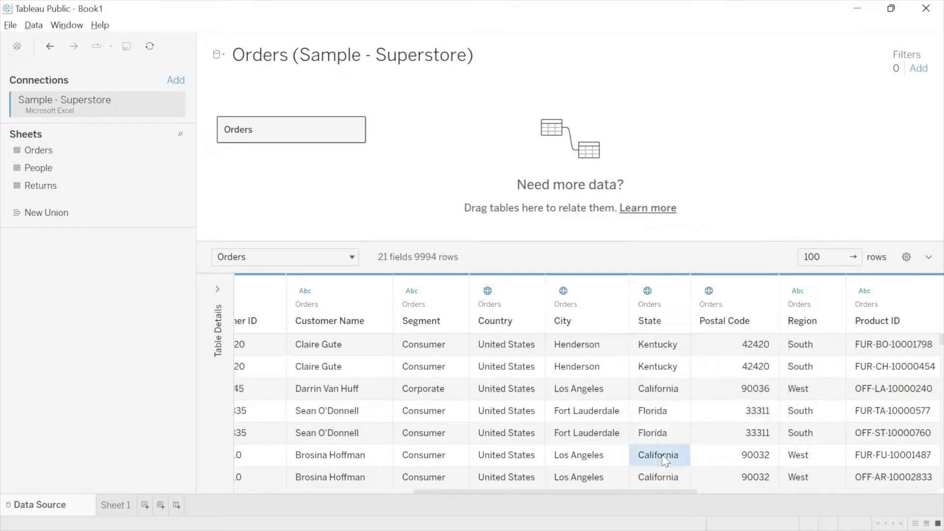
Check which data type and geographic role are assigned to the State field.
{"action": "left_click", "coordinate": [647, 290]}
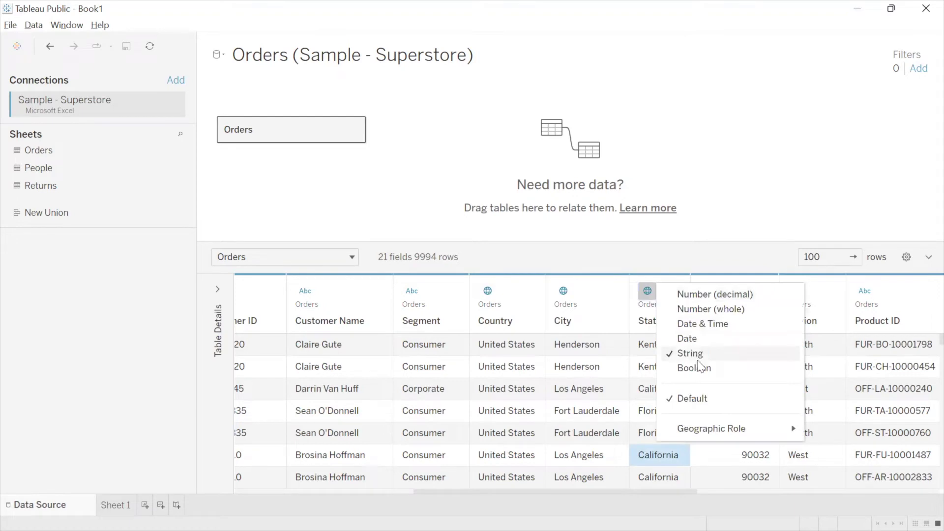
{"action": "mouse_move", "coordinate": [709, 429]}
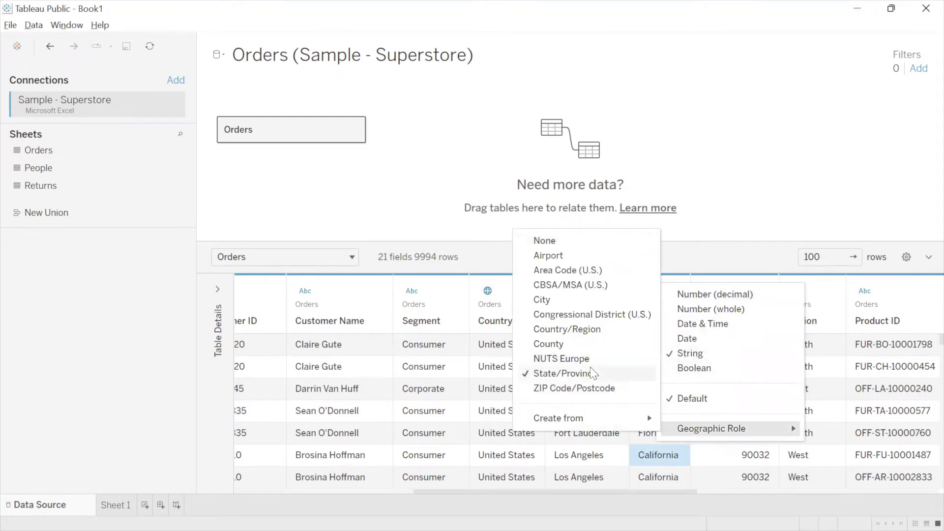
{"action": "left_click", "coordinate": [823, 386]}
Check which geographic role is assigned to the Postal Code field, then return to the first Country value.
{"action": "left_click", "coordinate": [713, 292]}
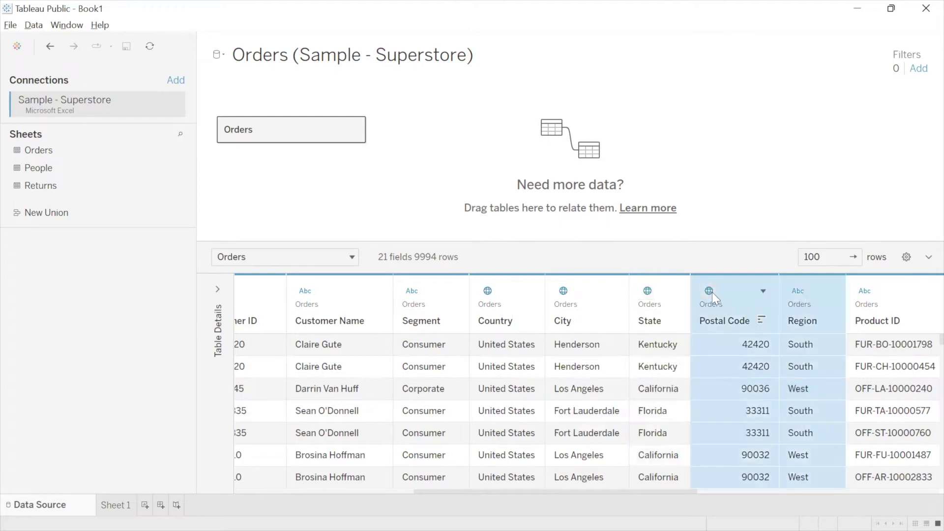
{"action": "left_click", "coordinate": [709, 290]}
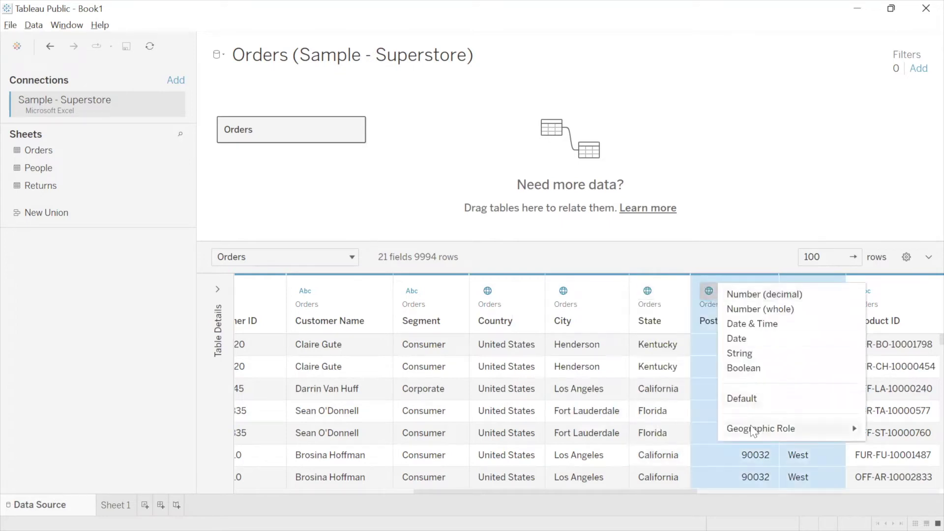
{"action": "mouse_move", "coordinate": [752, 430]}
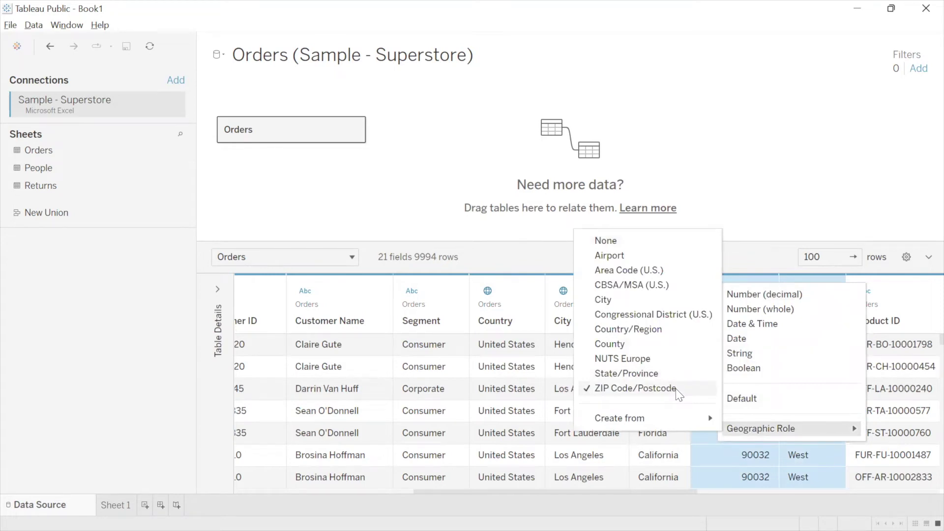
{"action": "left_click", "coordinate": [519, 355]}
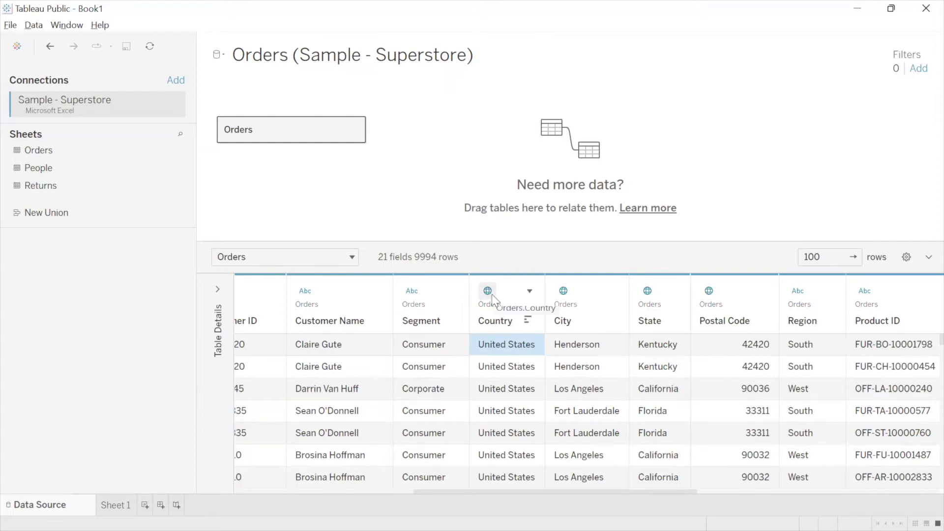
Go back along the second row from the Segment column to the Row ID column of the Orders grid.
{"action": "left_click", "coordinate": [438, 364]}
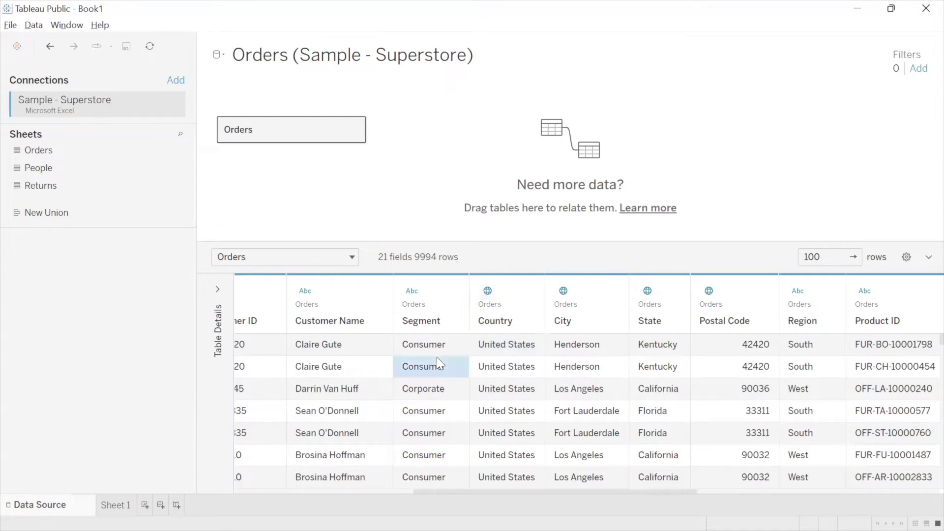
{"action": "key", "text": "Left"}
{"action": "key", "text": "Left"}
{"action": "key", "text": "Left"}
{"action": "key", "text": "Left"}
{"action": "key", "text": "Left"}
{"action": "key", "text": "Left"}
{"action": "key", "text": "Left"}
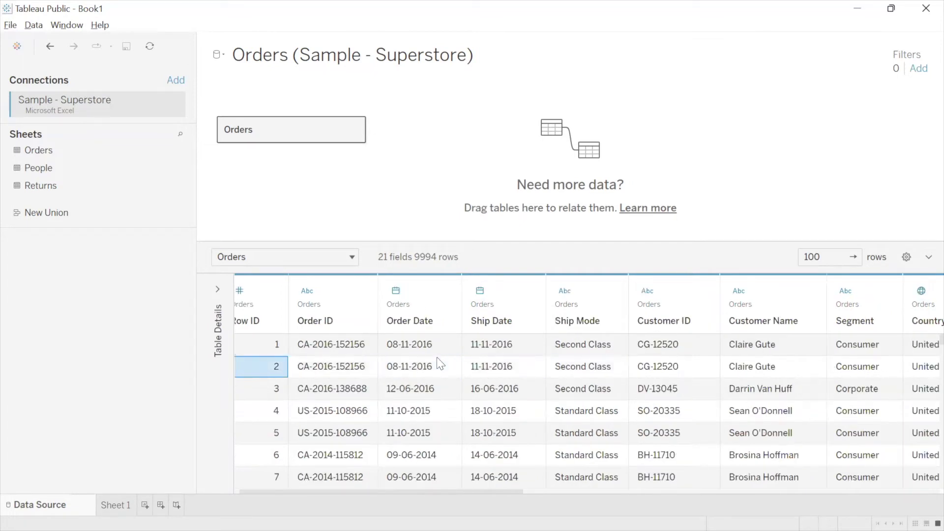
Review the field options available for the Ship Mode column of the Orders grid.
{"action": "left_click", "coordinate": [581, 325]}
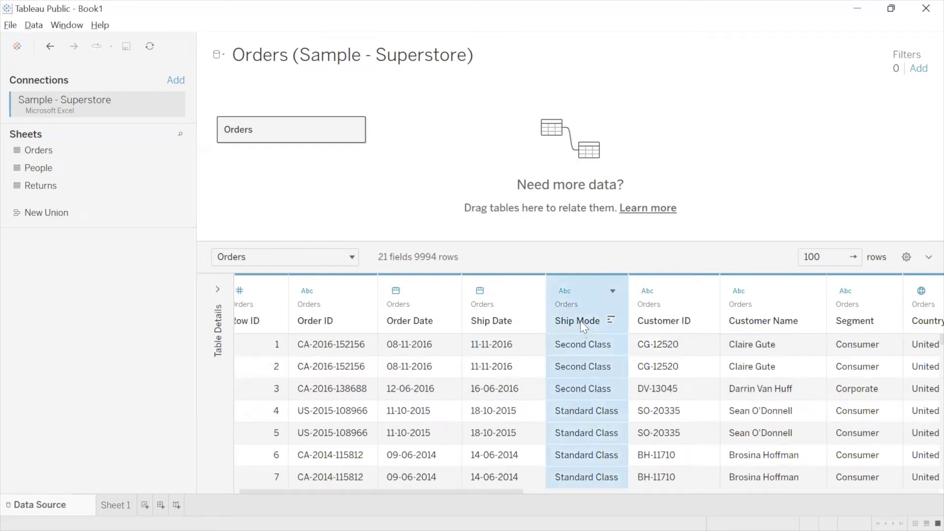
{"action": "double_click", "coordinate": [580, 321]}
{"action": "left_click", "coordinate": [606, 344]}
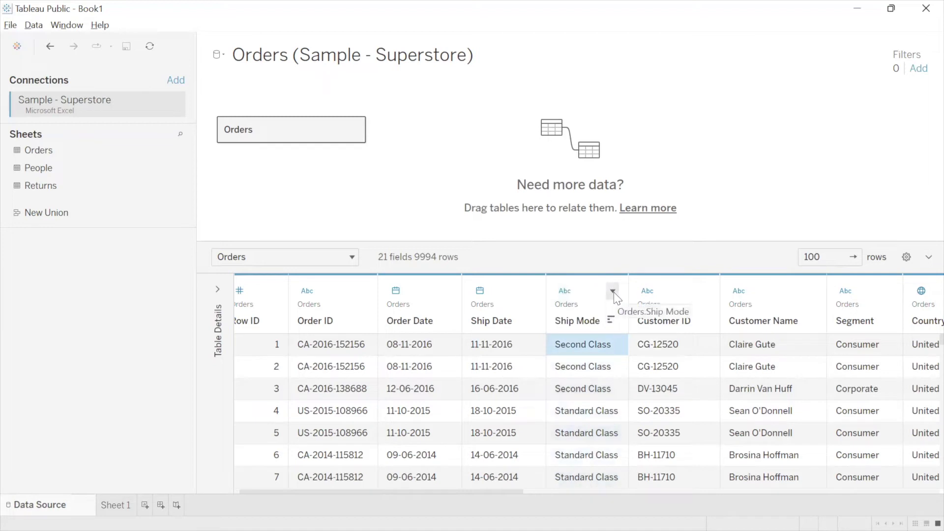
{"action": "left_click", "coordinate": [612, 291]}
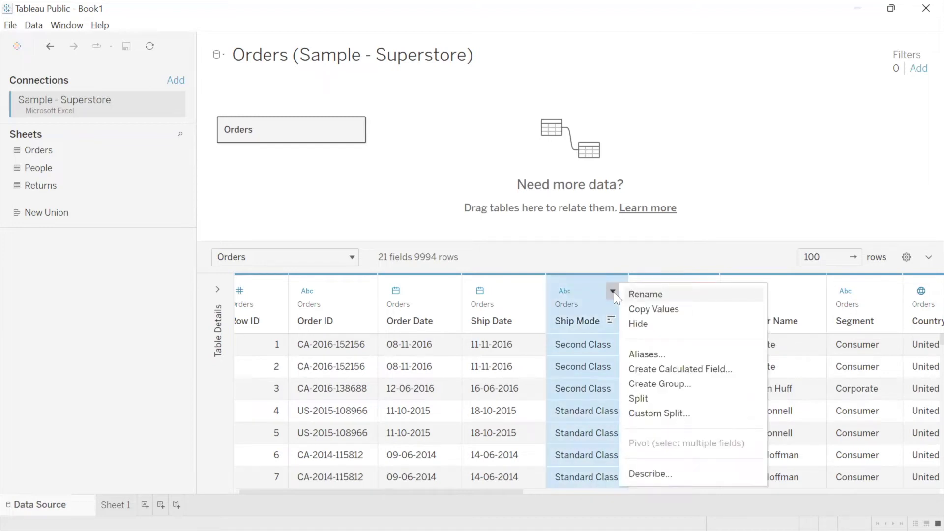
{"action": "key", "text": "Escape"}
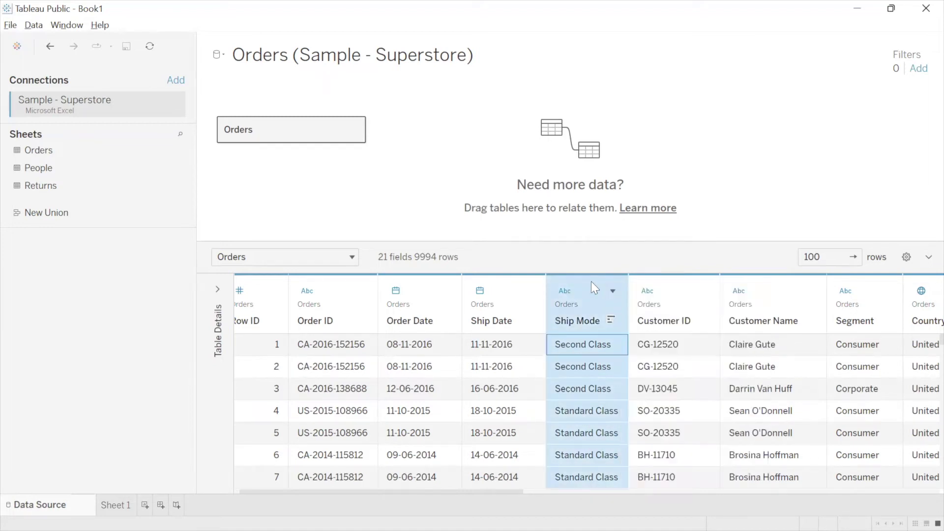
Rename the Ship Mode field to Shipment Mode Preferred and widen its column to fit the full name.
{"action": "left_click", "coordinate": [613, 295]}
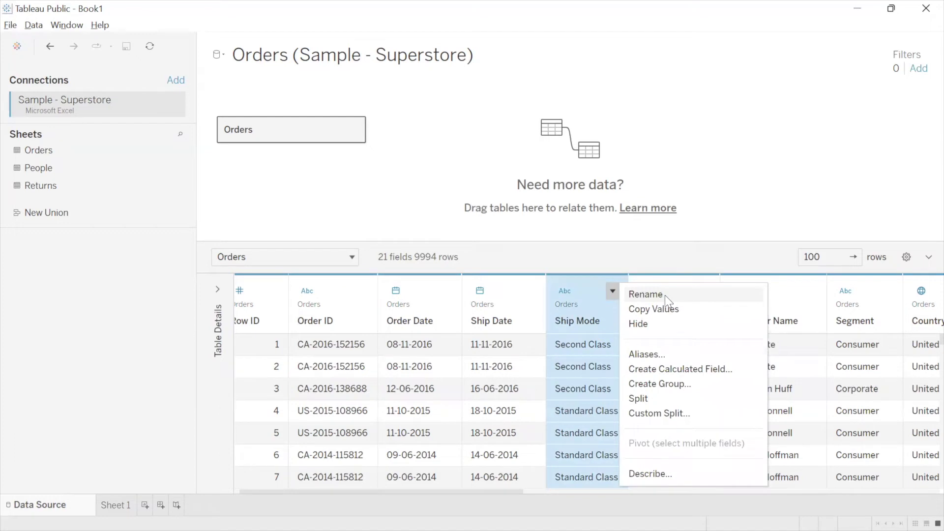
{"action": "left_click", "coordinate": [665, 295]}
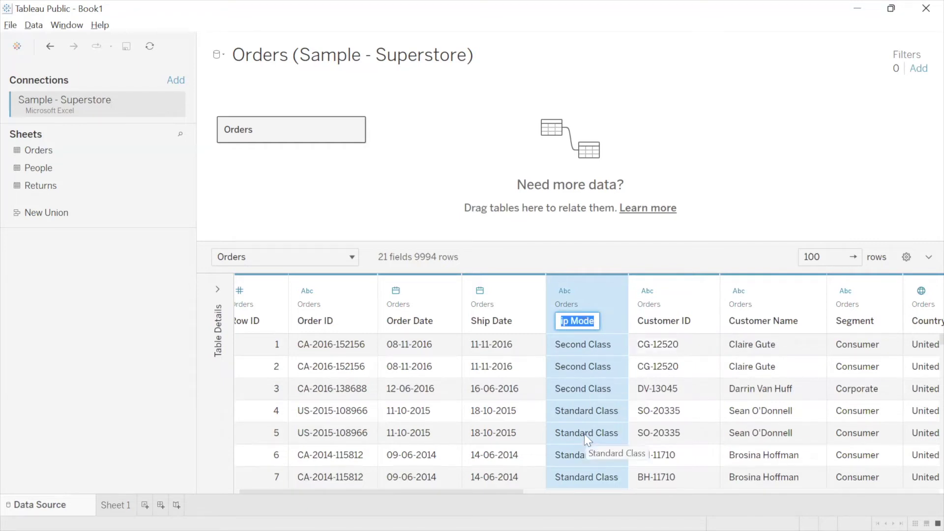
{"action": "type", "text": "Shipment"}
{"action": "type", "text": " Mod"}
{"action": "type", "text": "e Pre"}
{"action": "type", "text": "ferred"}
{"action": "left_click", "coordinate": [657, 253]}
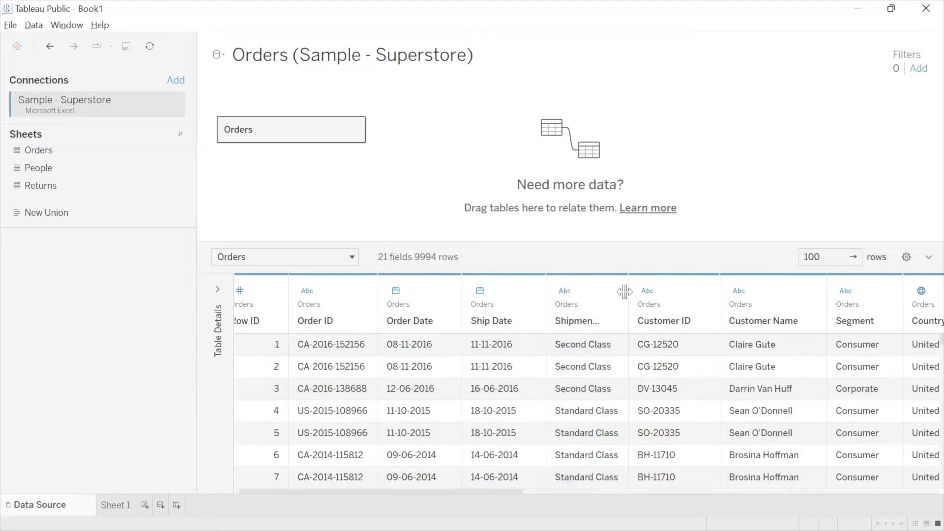
{"action": "left_click_drag", "start_coordinate": [624, 292], "coordinate": [699, 287]}
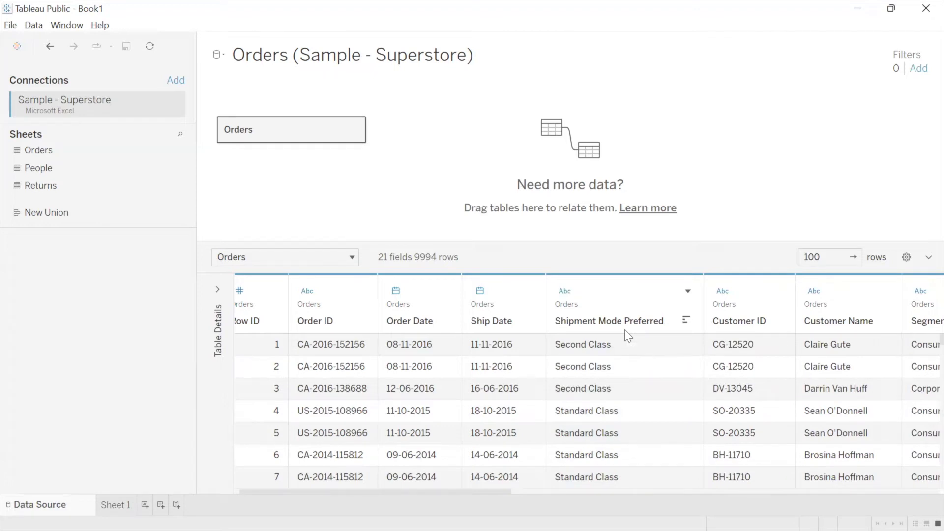
Hide the Customer ID field in the Orders grid.
{"action": "left_click", "coordinate": [759, 297]}
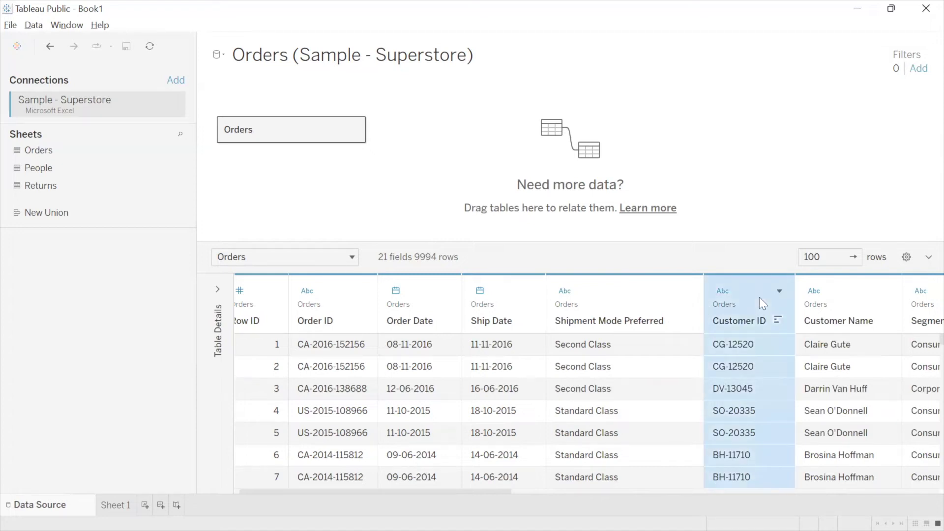
{"action": "left_click", "coordinate": [733, 344]}
{"action": "key", "text": "Right"}
{"action": "key", "text": "Right"}
{"action": "key", "text": "Right"}
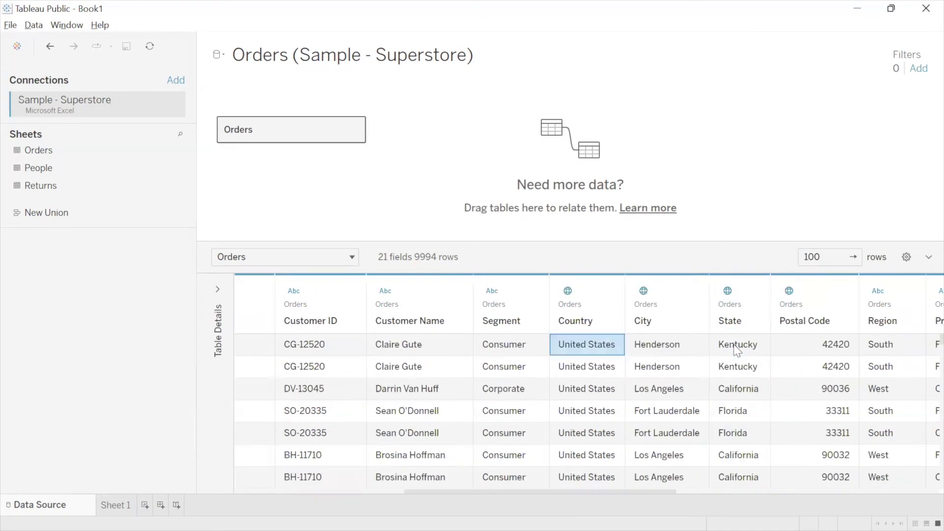
{"action": "key", "text": "Right"}
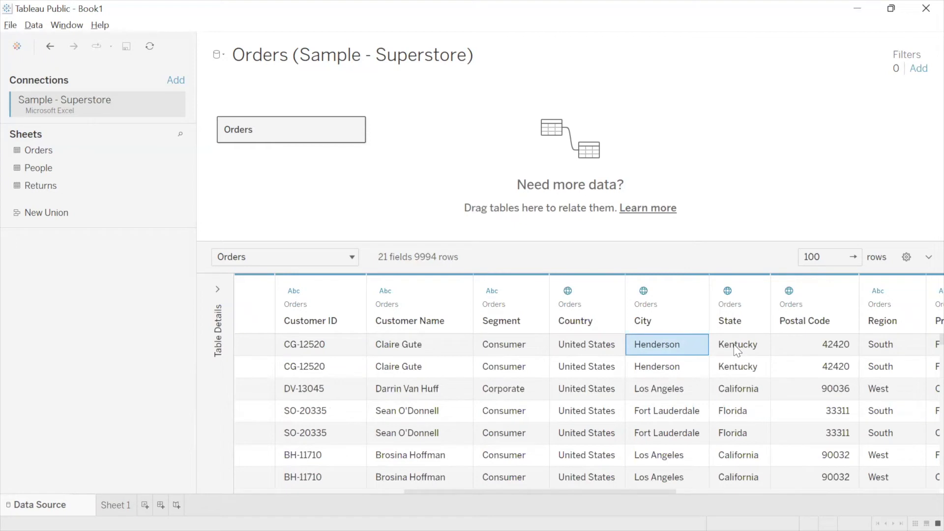
{"action": "left_click", "coordinate": [329, 290]}
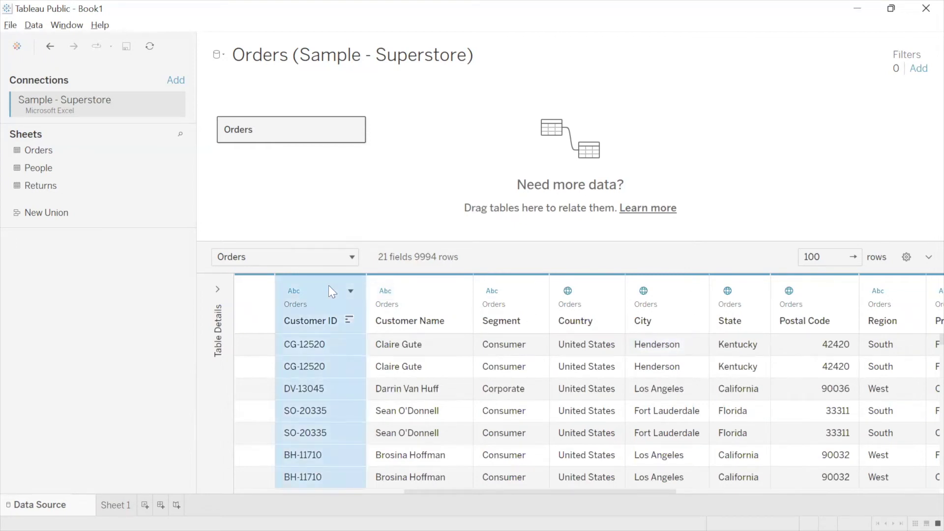
{"action": "left_click", "coordinate": [350, 291]}
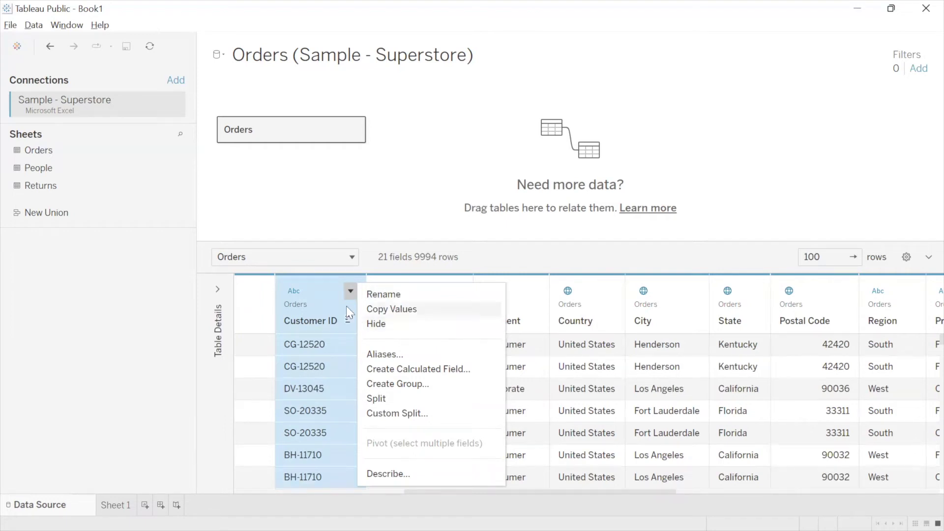
{"action": "left_click", "coordinate": [392, 324]}
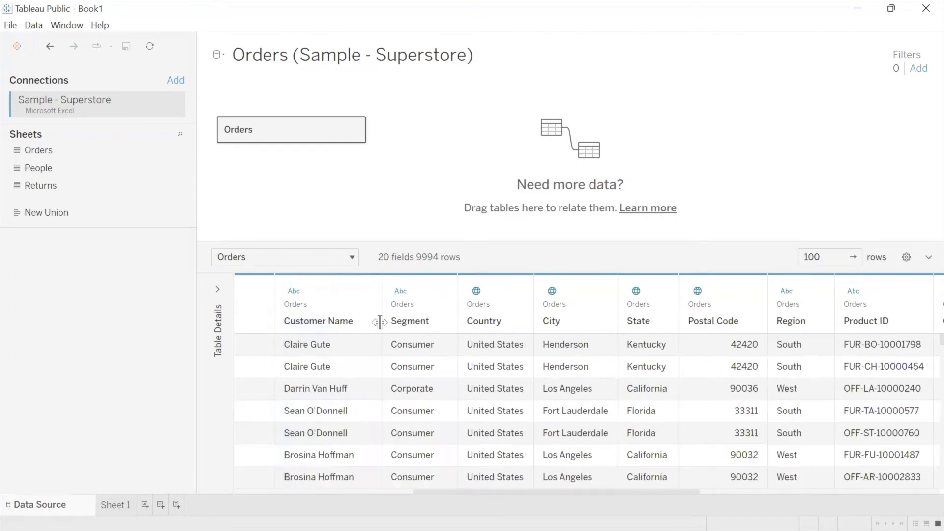
Hide the Customer Name field in the Orders grid.
{"action": "left_click", "coordinate": [350, 345]}
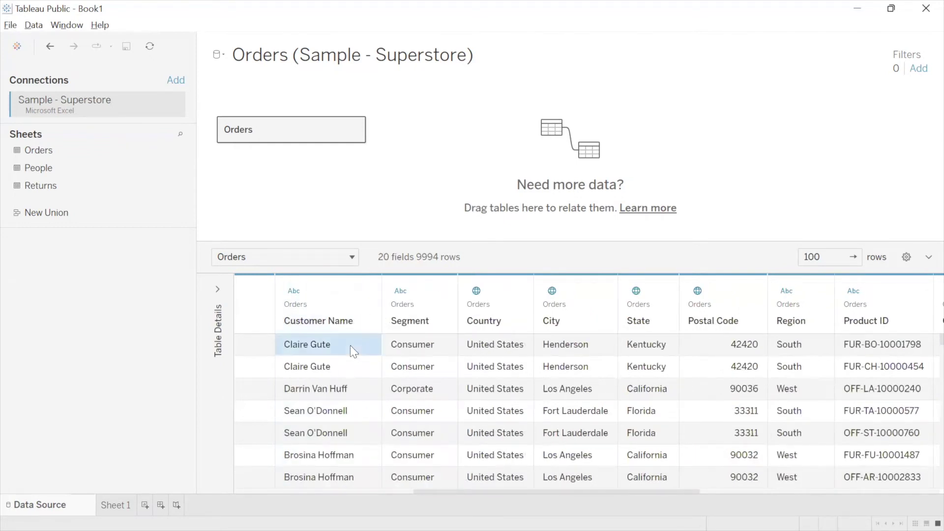
{"action": "key", "text": "Left"}
{"action": "key", "text": "Left"}
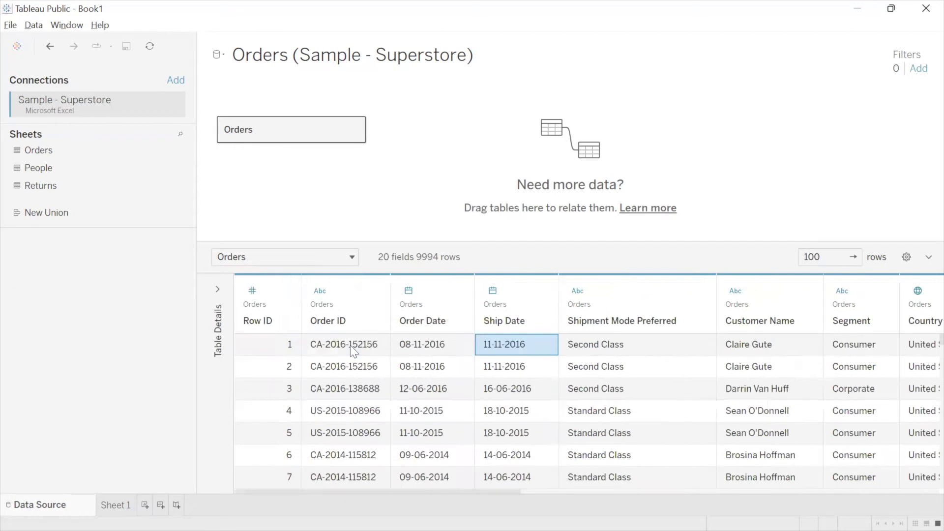
{"action": "left_click", "coordinate": [752, 350]}
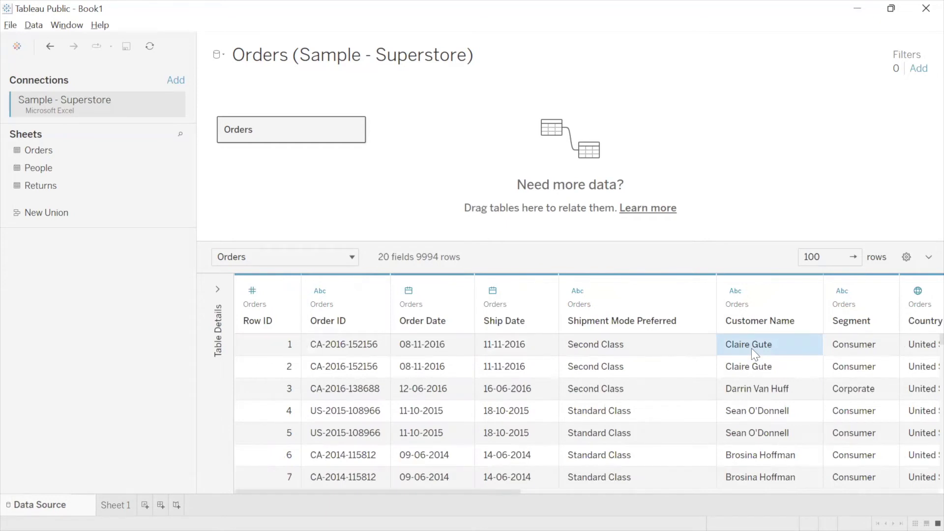
{"action": "left_click", "coordinate": [808, 290]}
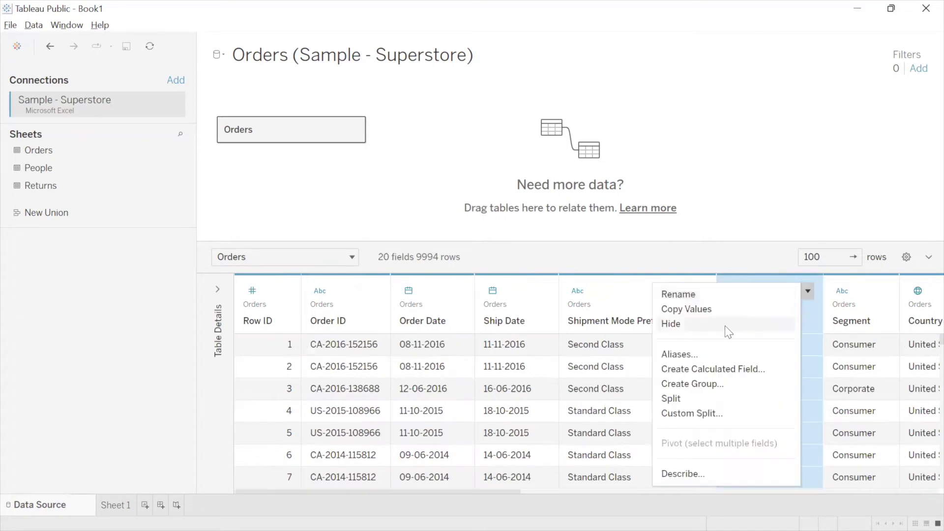
{"action": "left_click", "coordinate": [725, 326]}
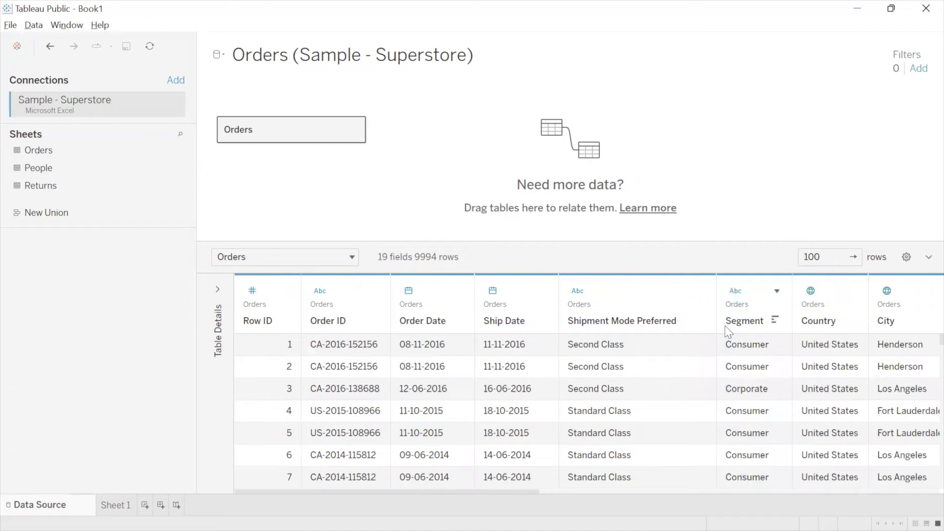
Turn on the display of hidden fields and unhide the Customer ID and Customer Name fields.
{"action": "left_click", "coordinate": [907, 258]}
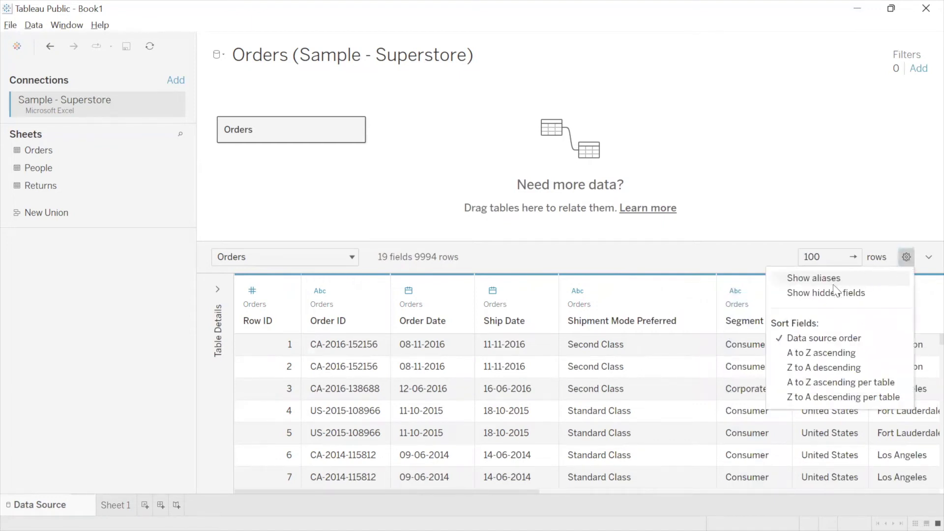
{"action": "left_click", "coordinate": [806, 294]}
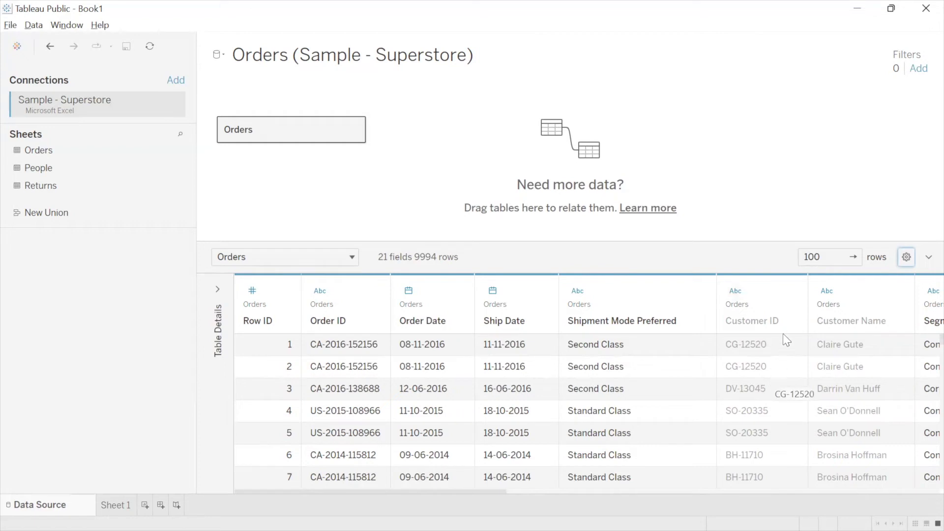
{"action": "left_click", "coordinate": [789, 294]}
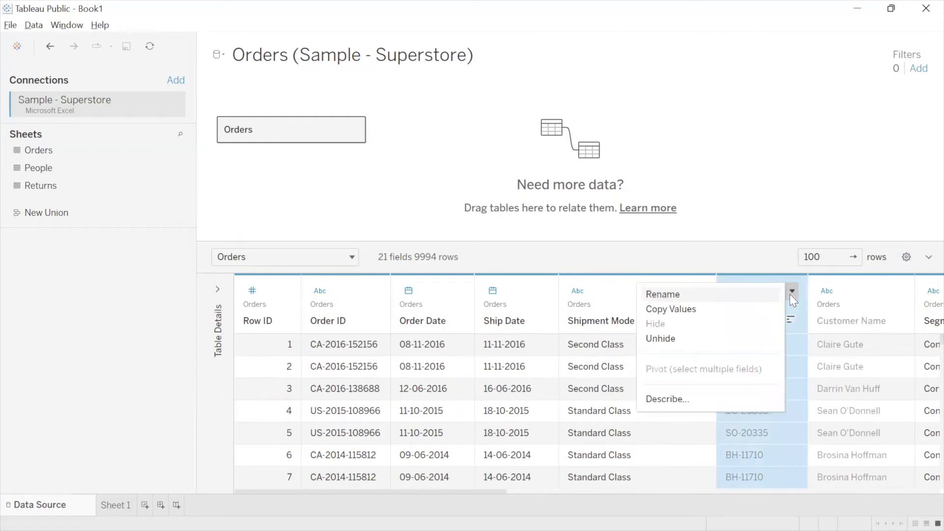
{"action": "left_click", "coordinate": [680, 340]}
{"action": "left_click", "coordinate": [896, 292]}
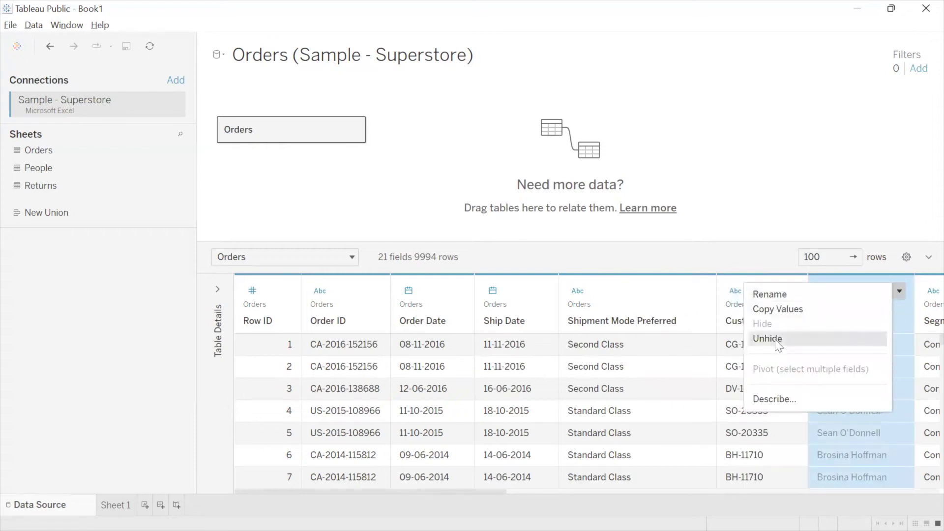
{"action": "left_click", "coordinate": [775, 340]}
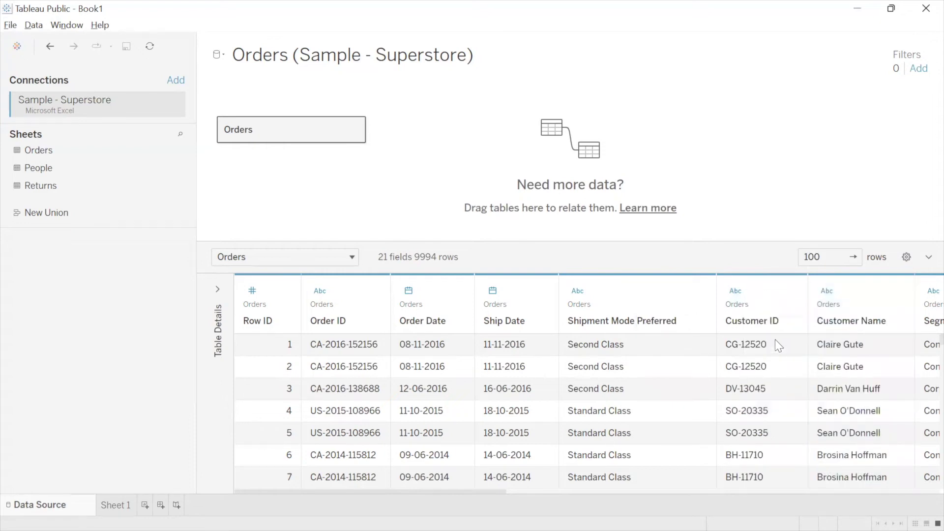
{"action": "left_click", "coordinate": [902, 258]}
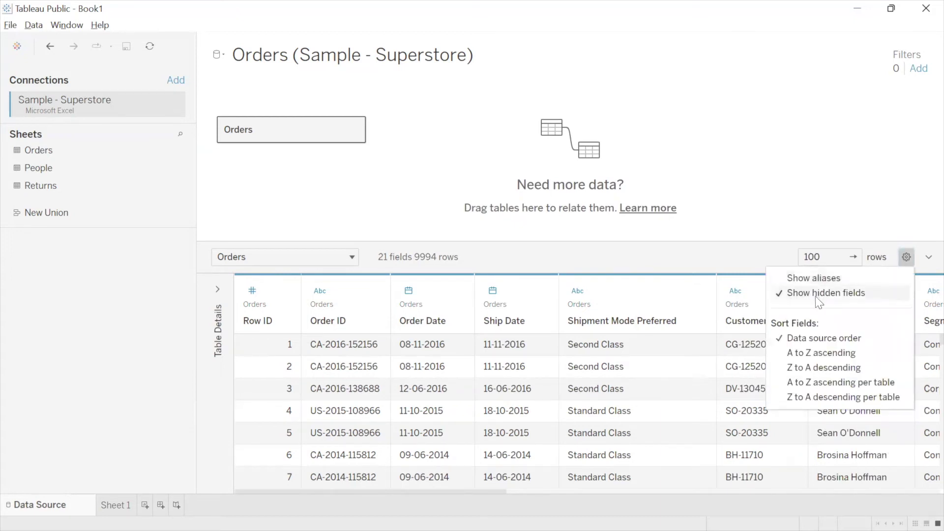
{"action": "left_click", "coordinate": [741, 258]}
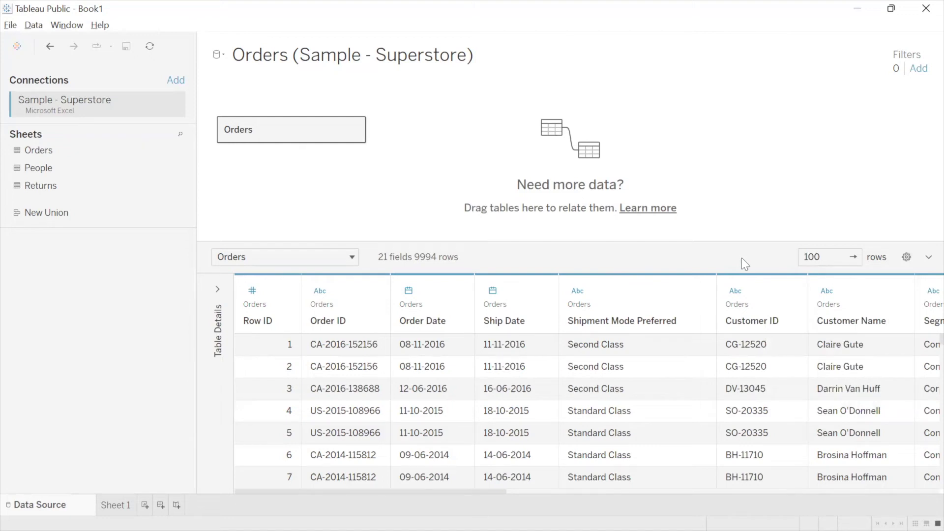
Examine the Shipment Mode Preferred values down the rows of the Orders grid and return to the first rows.
{"action": "left_click", "coordinate": [612, 351]}
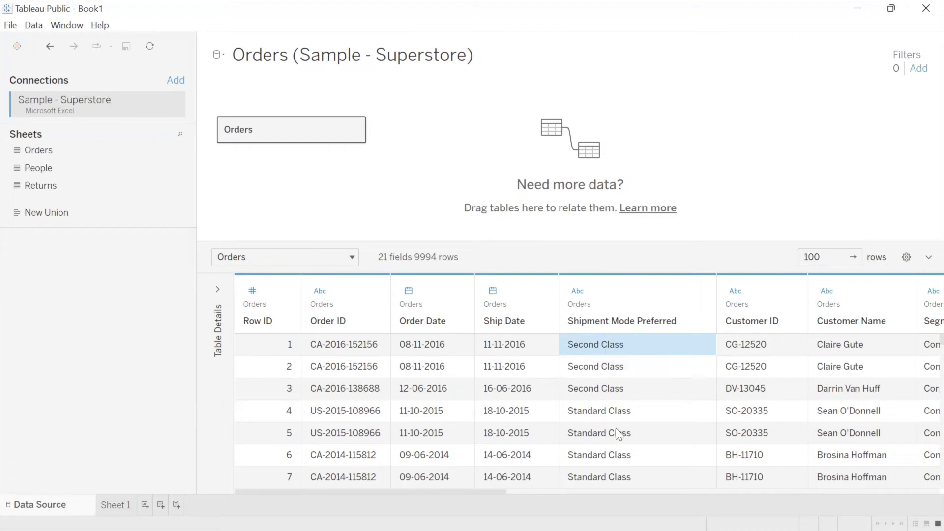
{"action": "scroll", "coordinate": [620, 415], "scroll_direction": "down", "scroll_amount": 3}
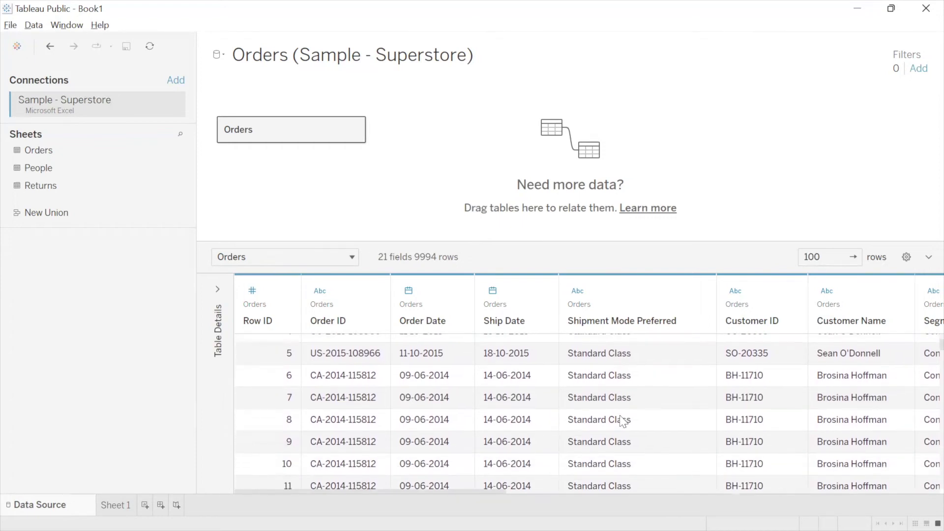
{"action": "left_click", "coordinate": [620, 415]}
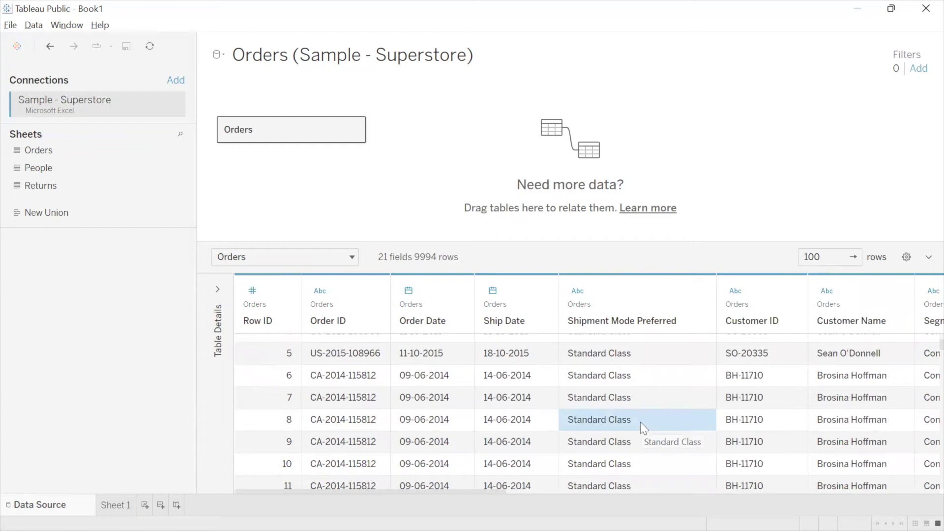
{"action": "scroll", "coordinate": [640, 422], "scroll_direction": "down", "scroll_amount": 10}
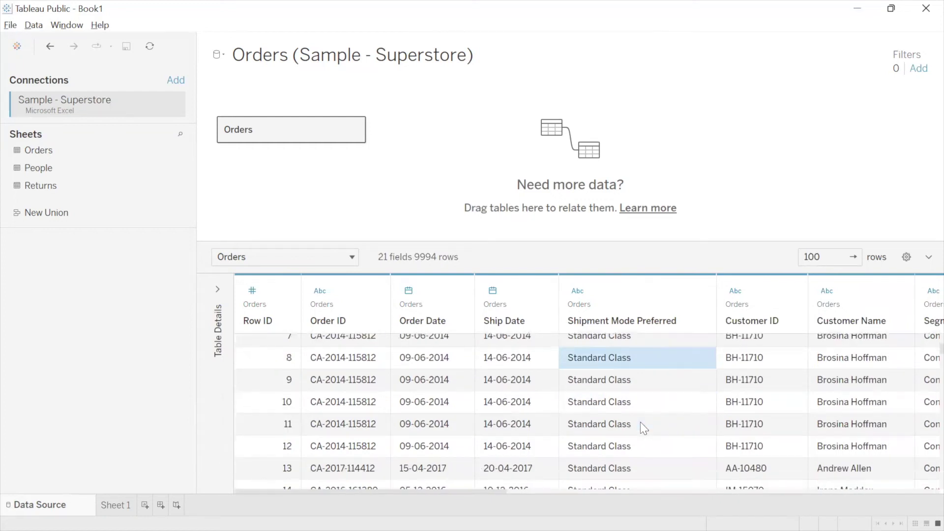
{"action": "scroll", "coordinate": [640, 421], "scroll_direction": "down", "scroll_amount": 4}
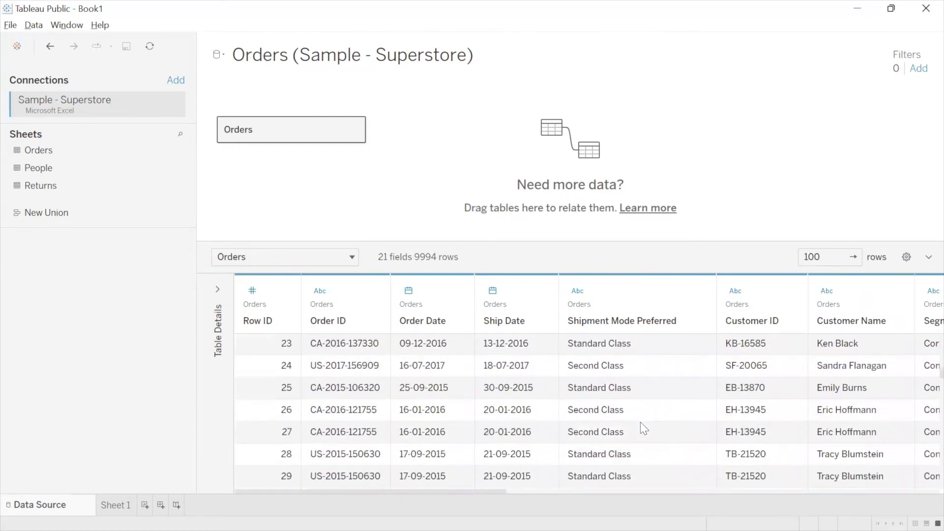
{"action": "scroll", "coordinate": [640, 422], "scroll_direction": "down", "scroll_amount": 5}
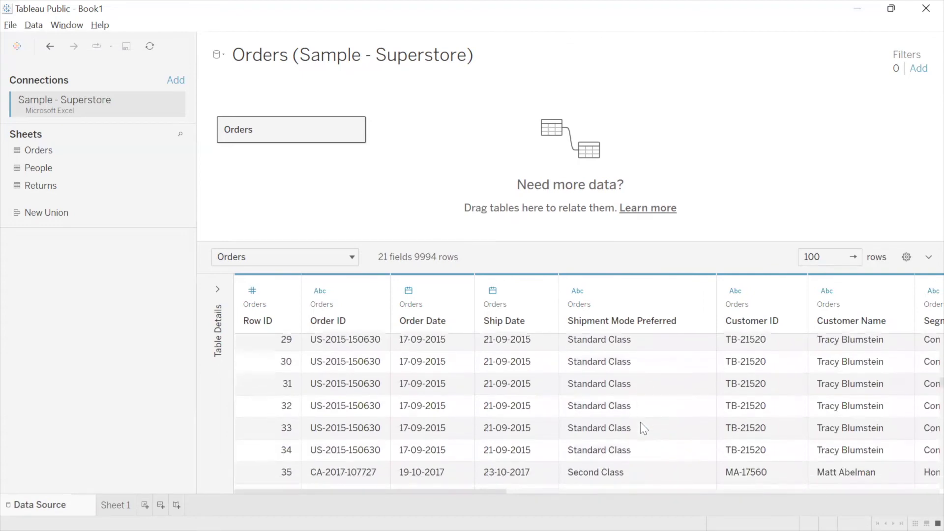
{"action": "scroll", "coordinate": [640, 422], "scroll_direction": "up", "scroll_amount": 15}
{"action": "scroll", "coordinate": [640, 422], "scroll_direction": "up", "scroll_amount": 6}
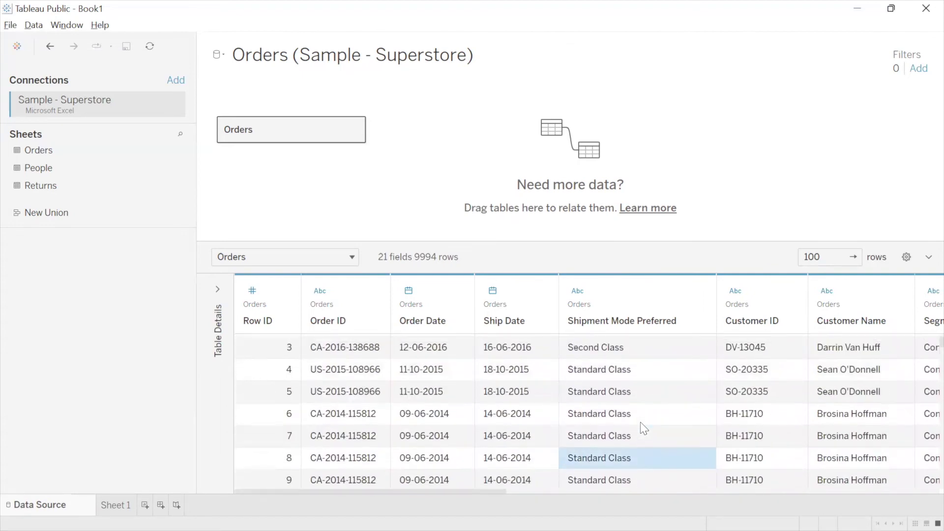
{"action": "scroll", "coordinate": [640, 421], "scroll_direction": "up", "scroll_amount": 2}
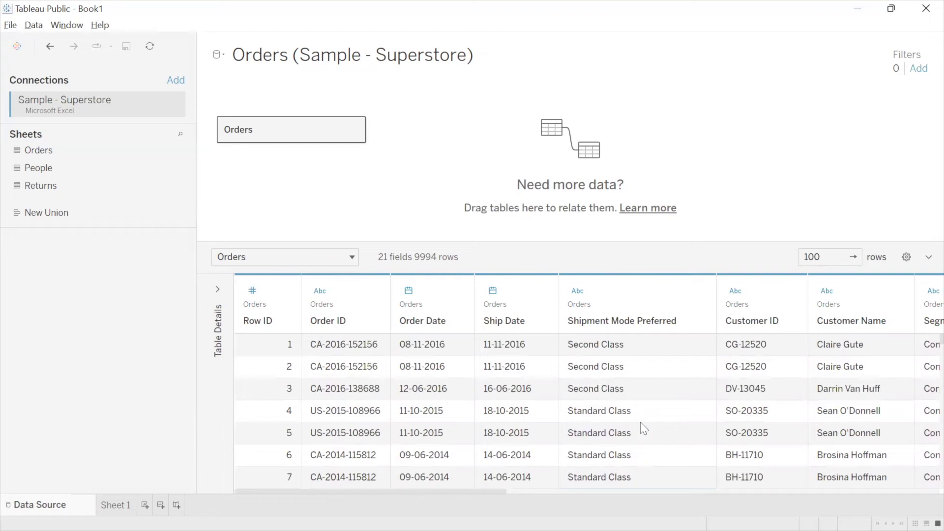
{"action": "left_click_drag", "start_coordinate": [635, 353], "coordinate": [639, 414]}
{"action": "left_click", "coordinate": [639, 415]}
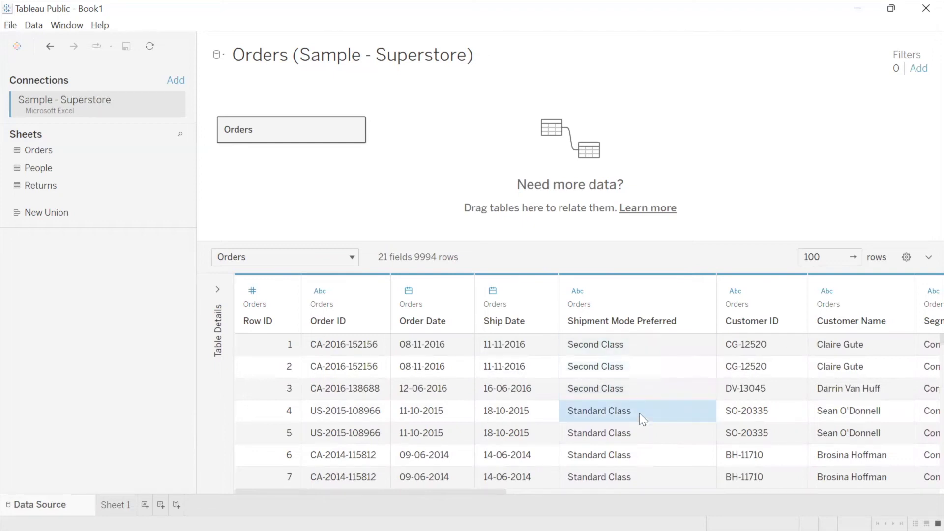
Edit the aliases of the Shipment Mode Preferred field and set the First Class alias to "Premium Shipment".
{"action": "left_click", "coordinate": [700, 293]}
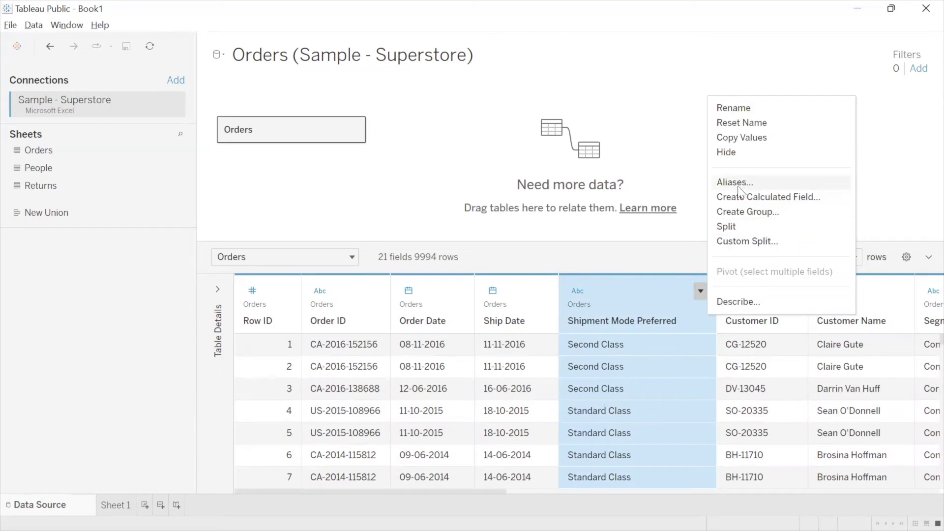
{"action": "left_click", "coordinate": [759, 184]}
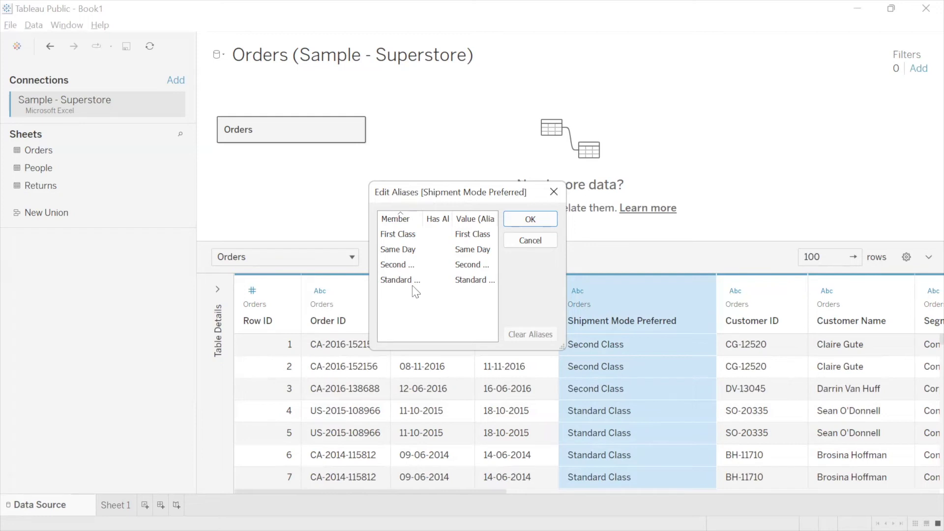
{"action": "double_click", "coordinate": [474, 234]}
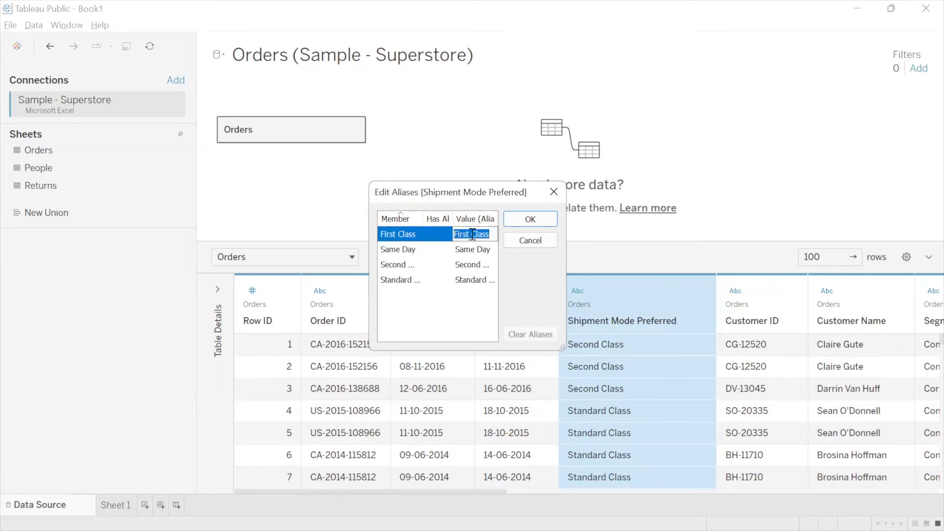
{"action": "type", "text": "Pre"}
{"action": "type", "text": "mium Shi"}
{"action": "type", "text": "pment"}
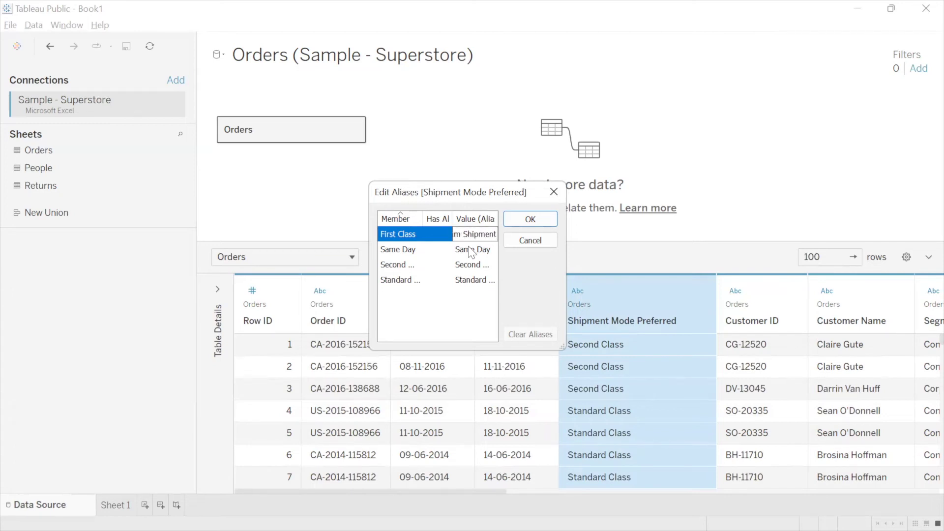
Set the Same Day alias to "Urgent Shipment" and the Second Class alias to "Economy".
{"action": "left_click", "coordinate": [470, 250]}
{"action": "type", "text": "U"}
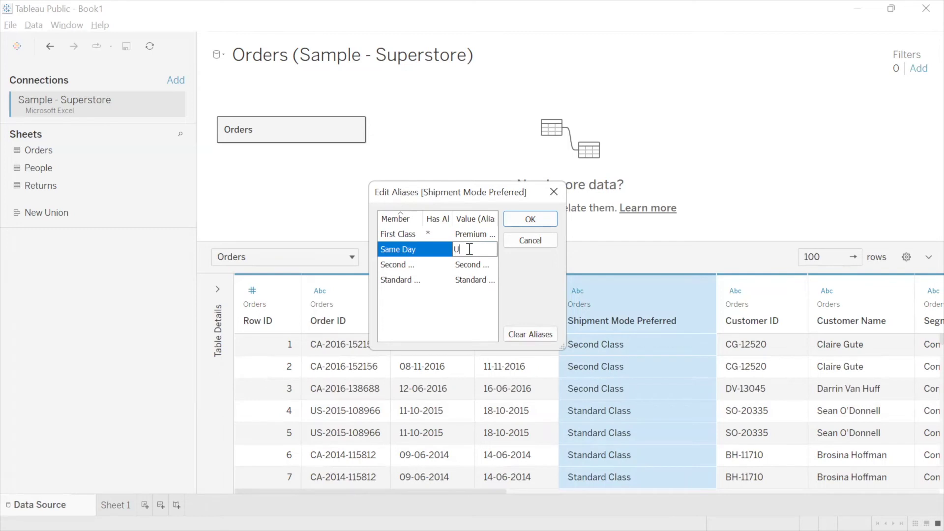
{"action": "type", "text": "rgent Shipment"}
{"action": "left_click", "coordinate": [467, 266]}
{"action": "type", "text": "Eco"}
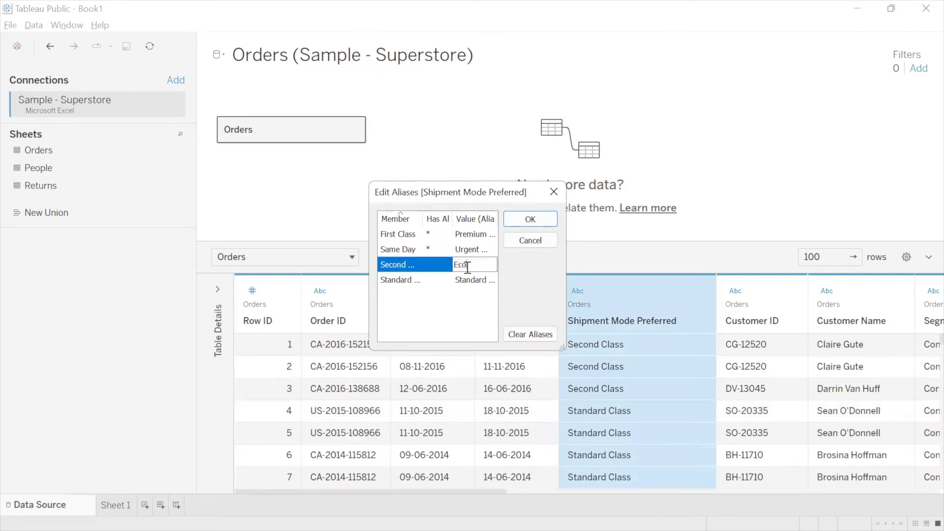
{"action": "type", "text": "nomy"}
Set the Standard Class alias to "Standard Mode of Shipment" and apply the edited aliases.
{"action": "left_click", "coordinate": [470, 280]}
{"action": "type", "text": "Standard "}
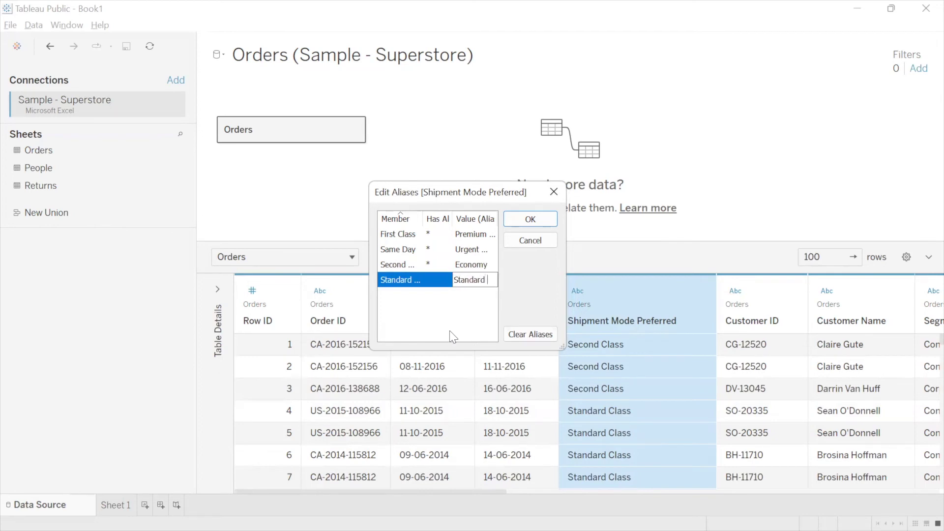
{"action": "type", "text": "Mode of Shipment"}
{"action": "left_click", "coordinate": [468, 315]}
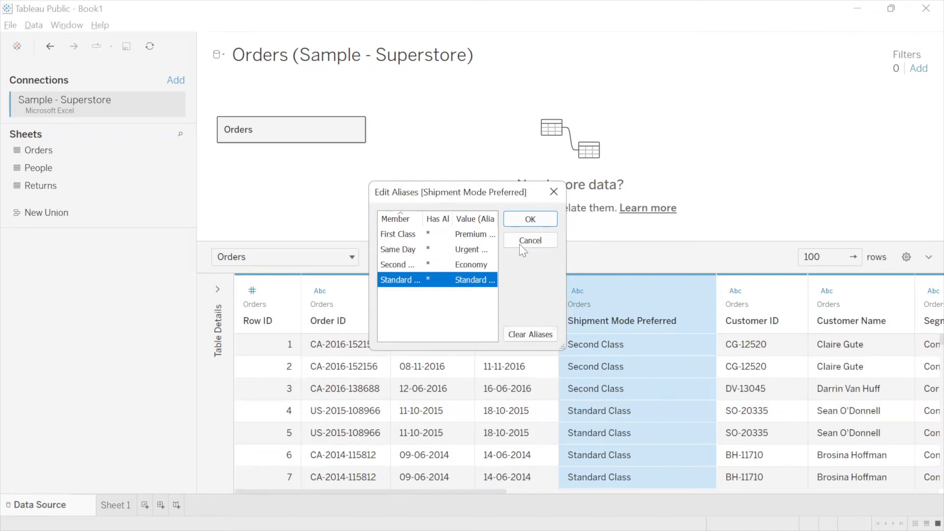
{"action": "left_click", "coordinate": [534, 219]}
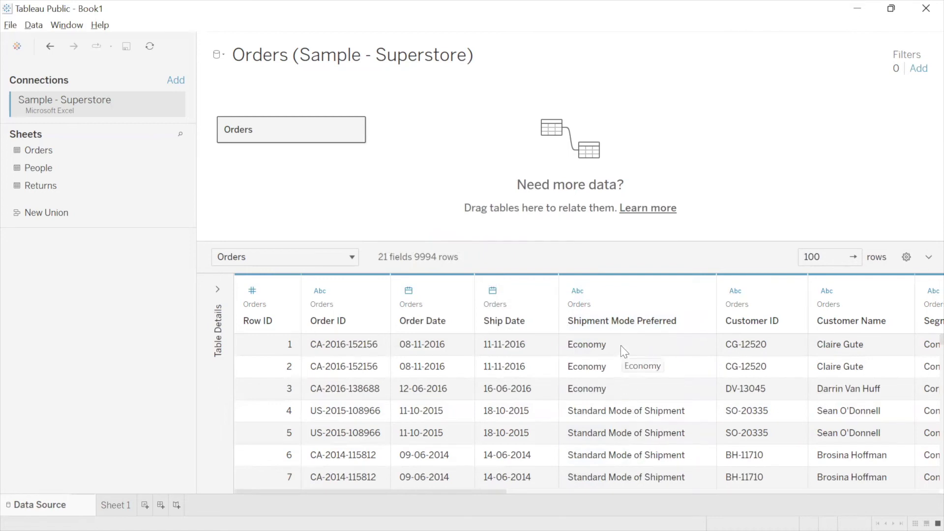
In Sheet 1, place Shipment Mode Preferred on Rows and widen its header column to fit the full alias names.
{"action": "left_click", "coordinate": [117, 502]}
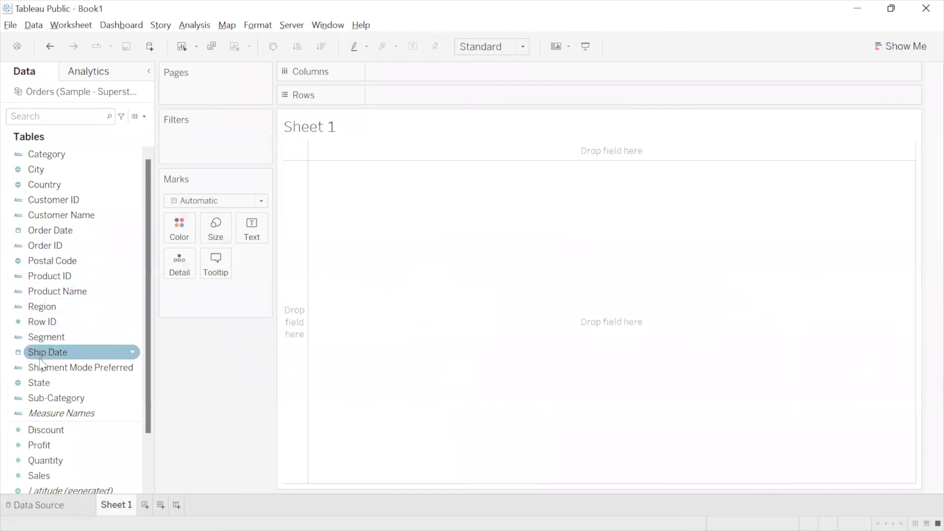
{"action": "left_click_drag", "start_coordinate": [34, 370], "coordinate": [384, 97]}
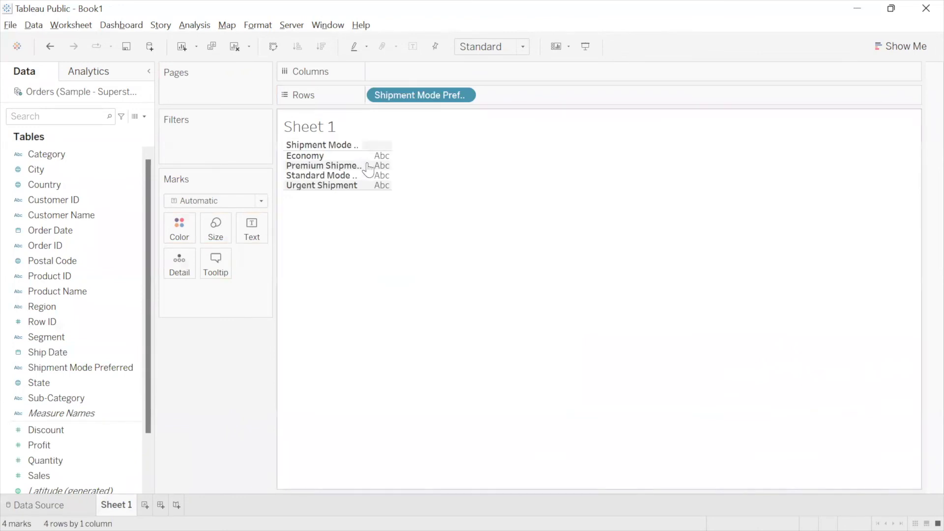
{"action": "left_click_drag", "start_coordinate": [362, 168], "coordinate": [471, 151]}
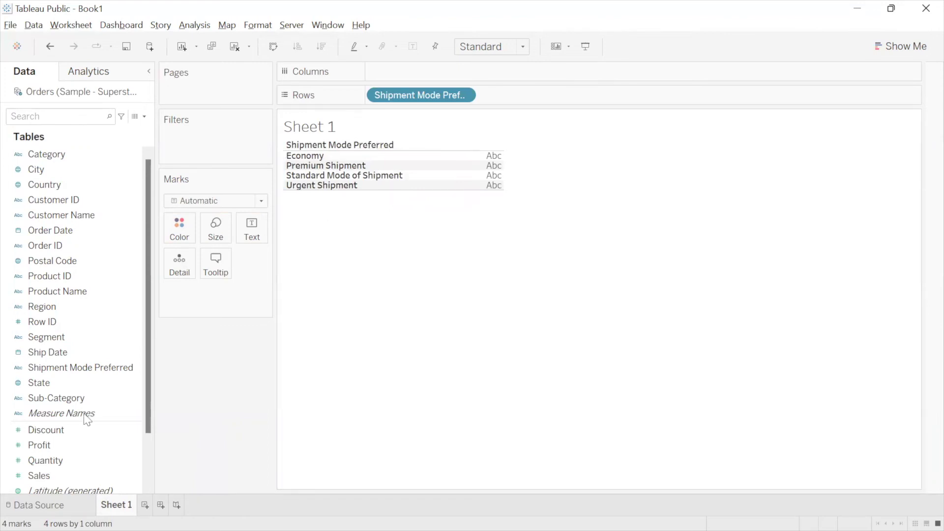
Turn off the display of aliases in the Data Source grid and narrow the Shipment Mode Preferred column.
{"action": "left_click", "coordinate": [51, 505]}
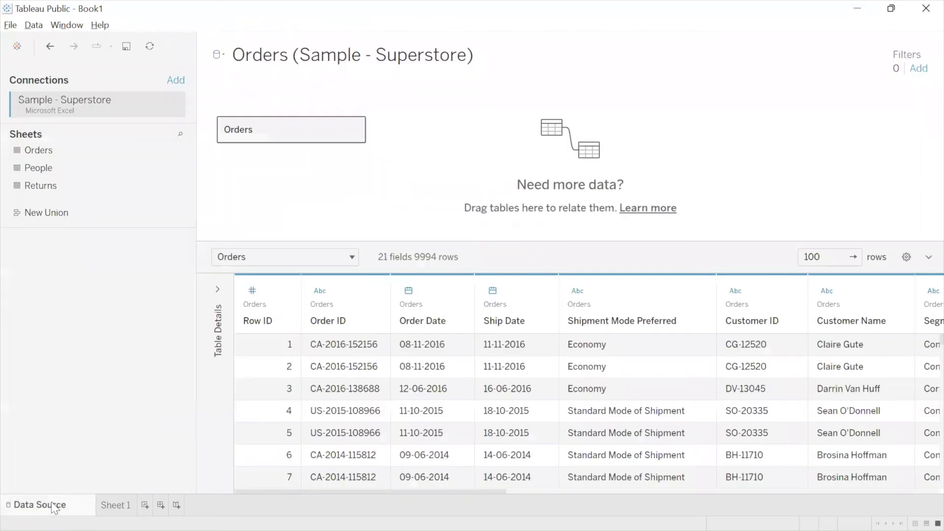
{"action": "left_click", "coordinate": [638, 345]}
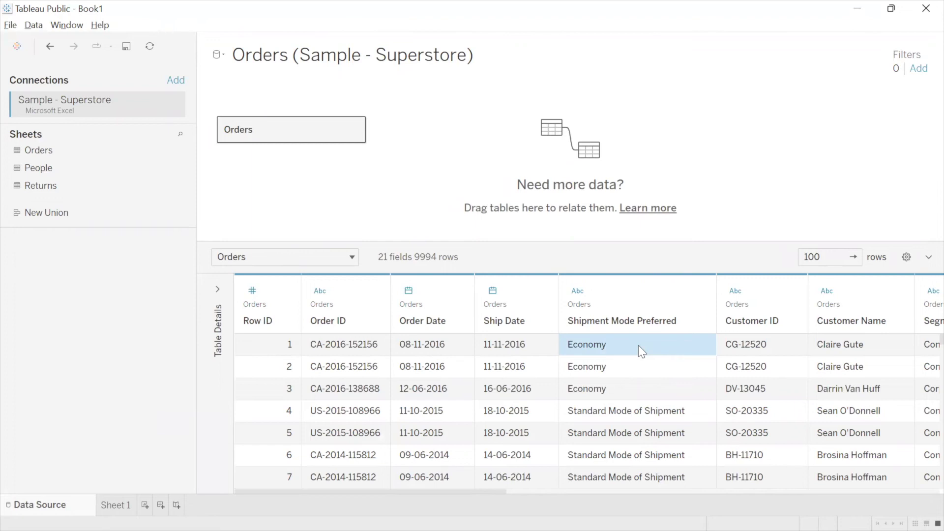
{"action": "left_click", "coordinate": [906, 258]}
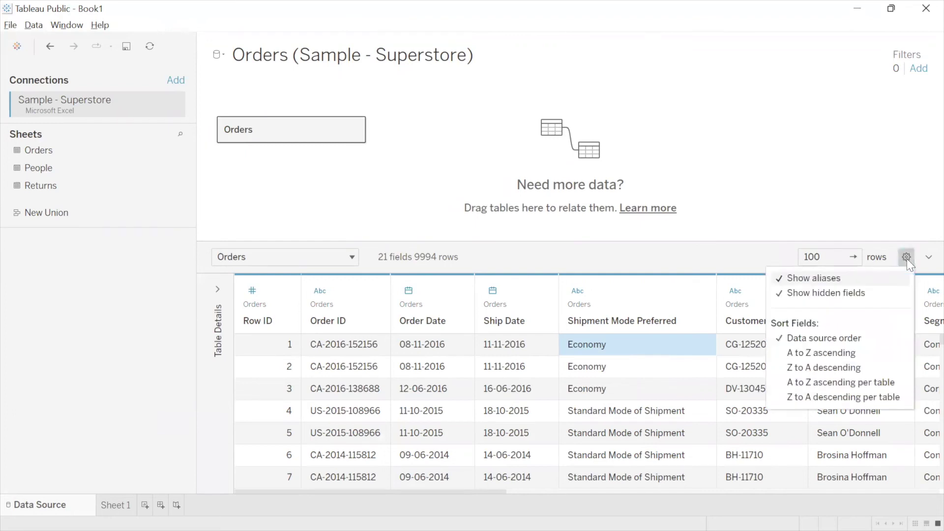
{"action": "left_click", "coordinate": [780, 279]}
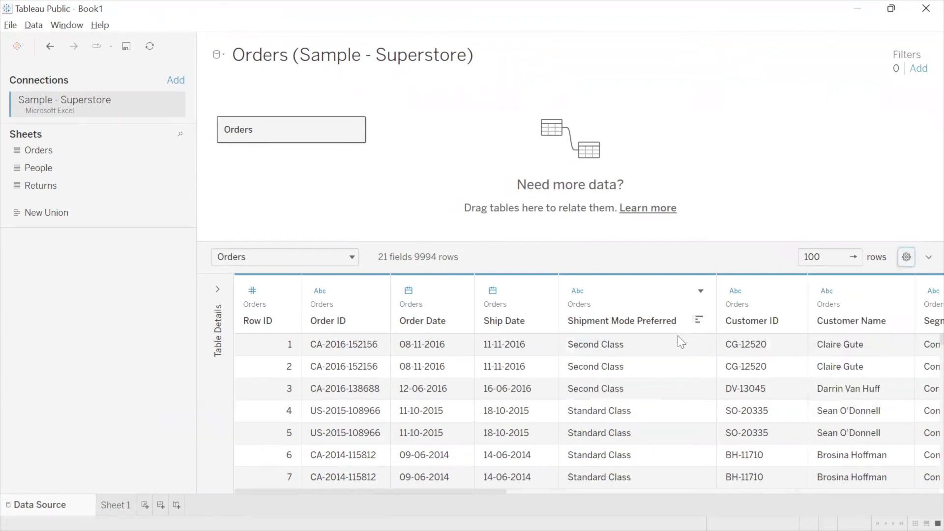
{"action": "left_click_drag", "start_coordinate": [671, 341], "coordinate": [671, 432]}
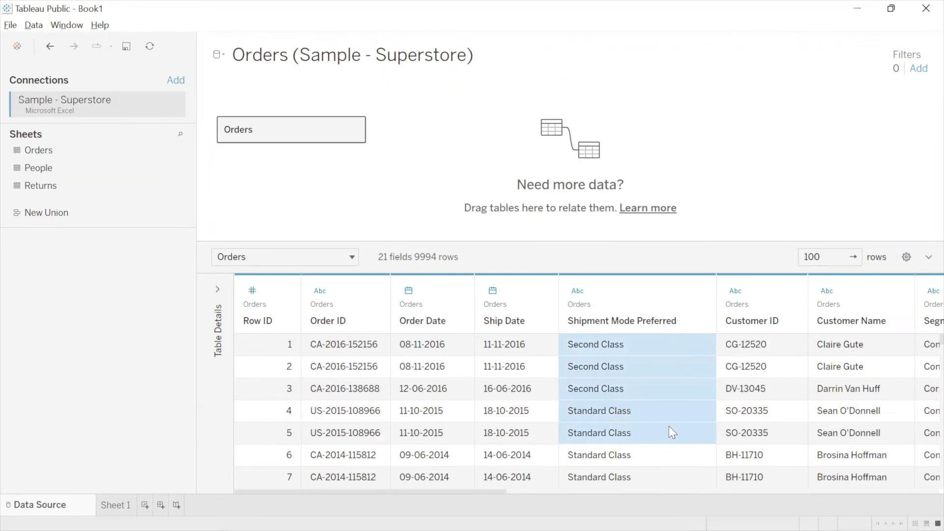
{"action": "left_click", "coordinate": [669, 427]}
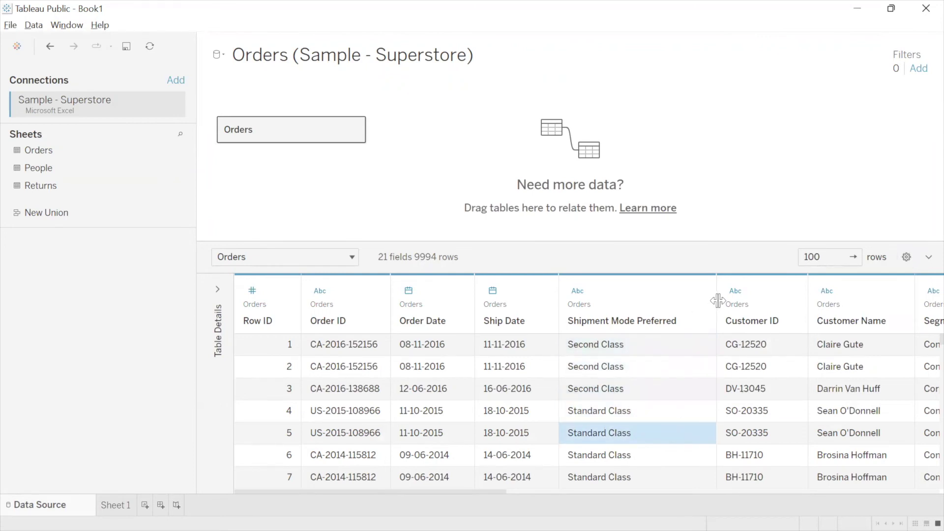
{"action": "left_click_drag", "start_coordinate": [717, 299], "coordinate": [692, 300]}
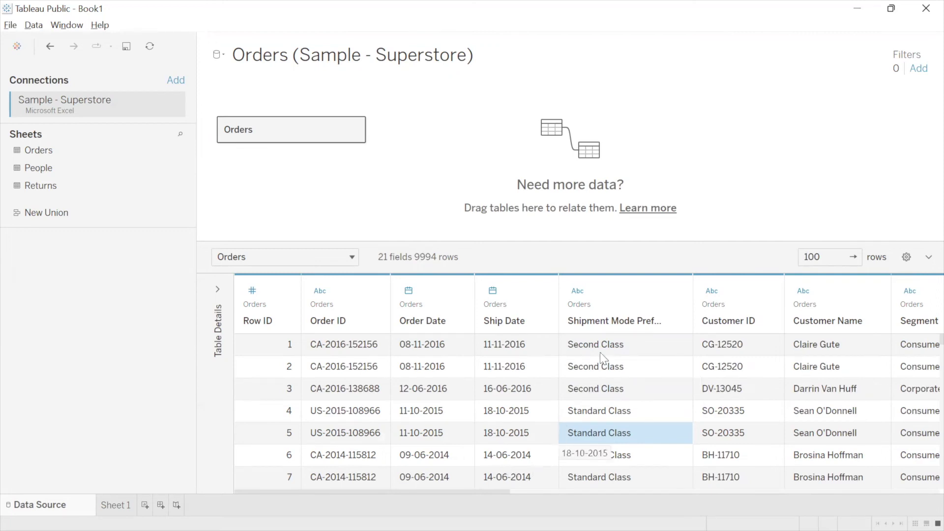
{"action": "left_click", "coordinate": [614, 383]}
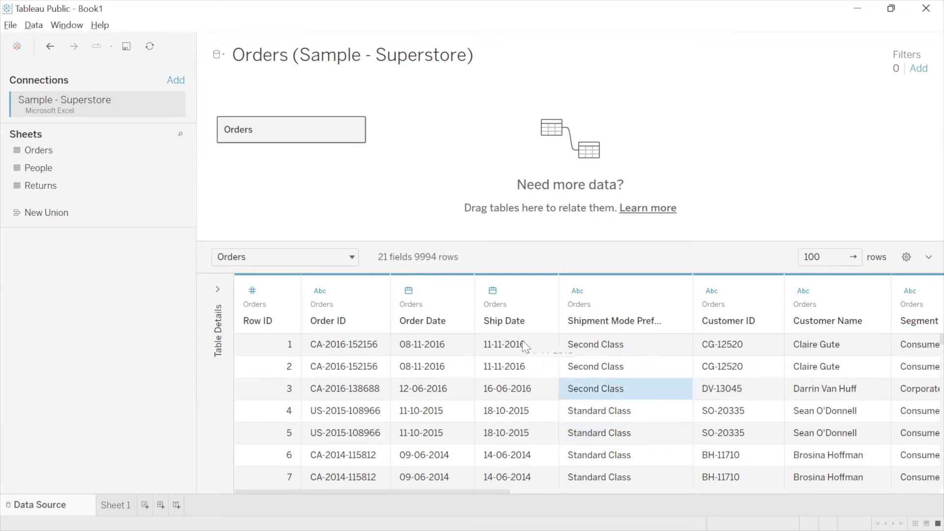
Change the Ship Date field's data type to Date & Time and widen its column in the grid.
{"action": "left_click", "coordinate": [493, 289]}
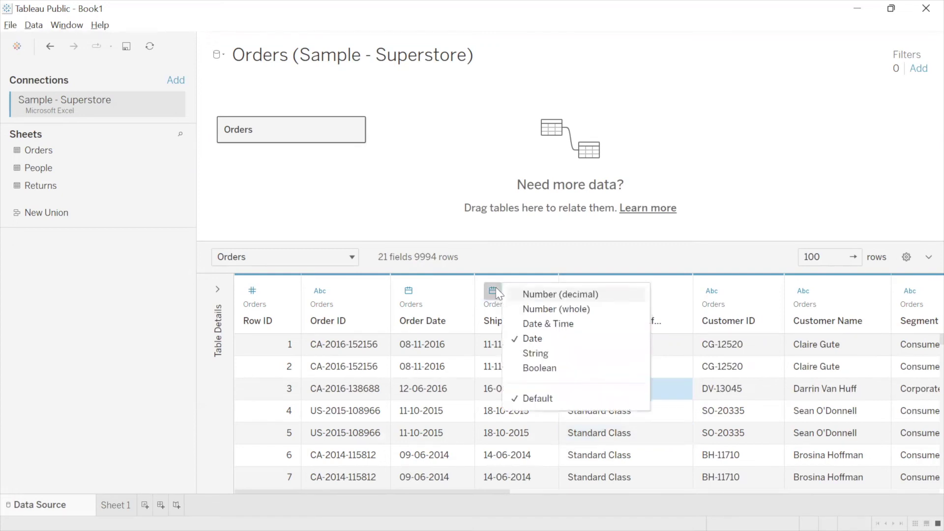
{"action": "left_click", "coordinate": [520, 324]}
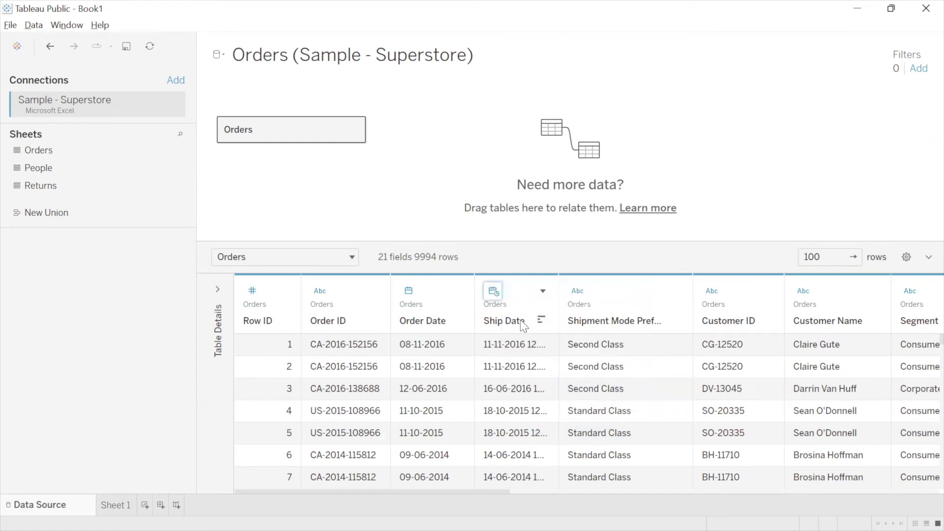
{"action": "left_click_drag", "start_coordinate": [558, 306], "coordinate": [591, 300]}
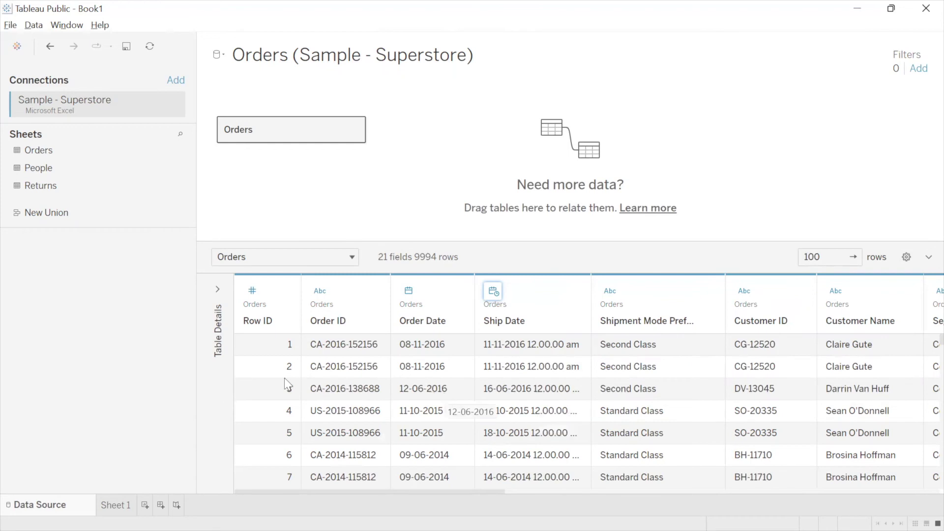
Switch from the data source view to the Sheet 1 worksheet.
{"action": "left_click", "coordinate": [115, 504]}
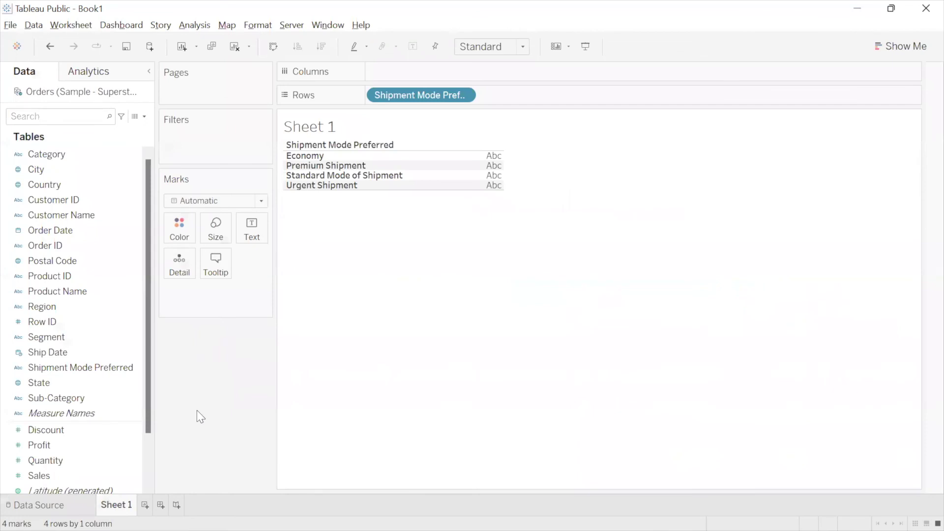